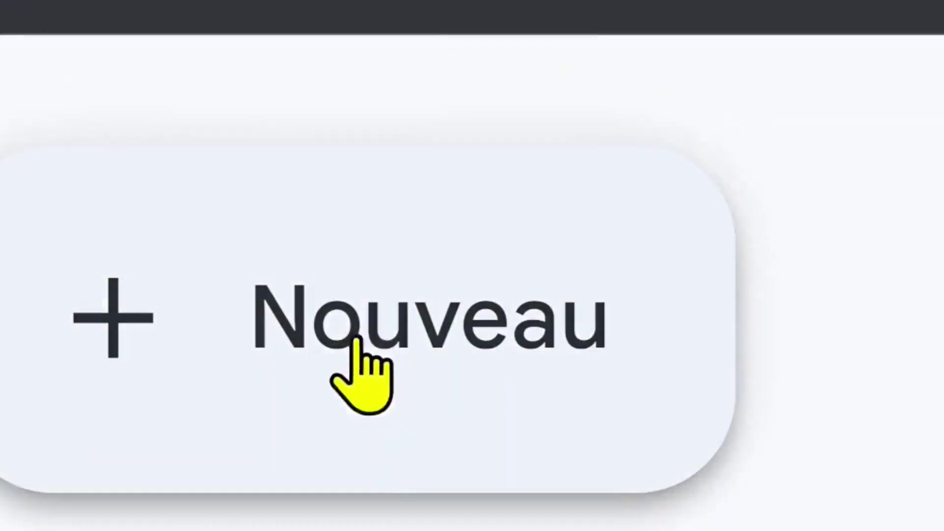
Create a new blank Google Sheets spreadsheet from Google Drive
left_click(328, 321)
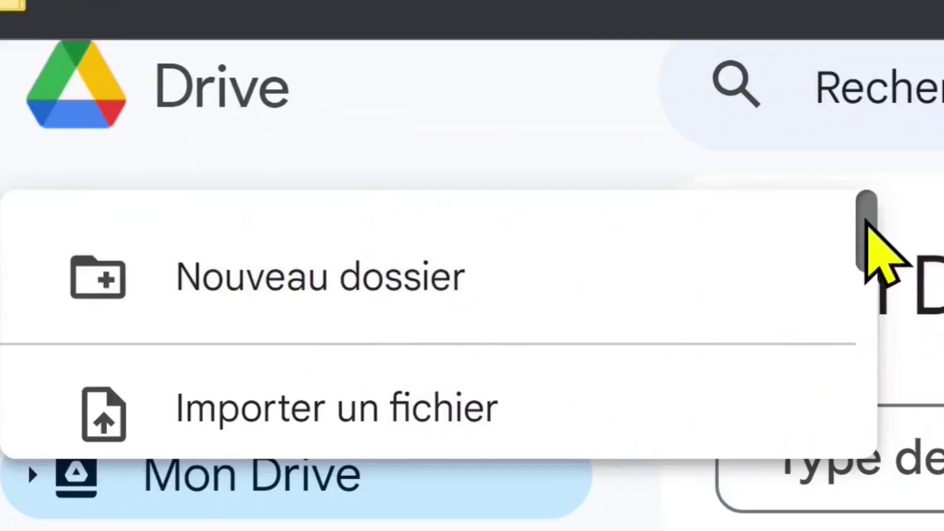
left_click_drag(865, 222, 866, 320)
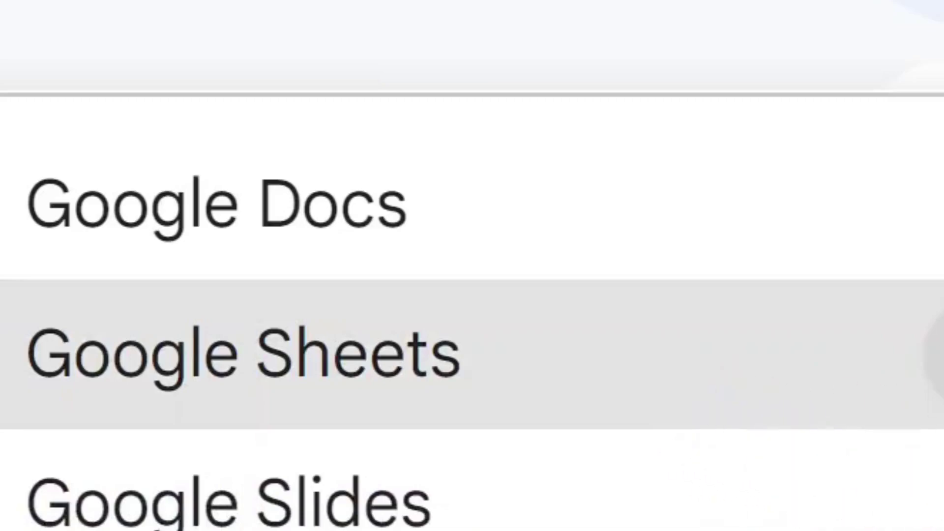
mouse_move(847, 394)
left_click(437, 403)
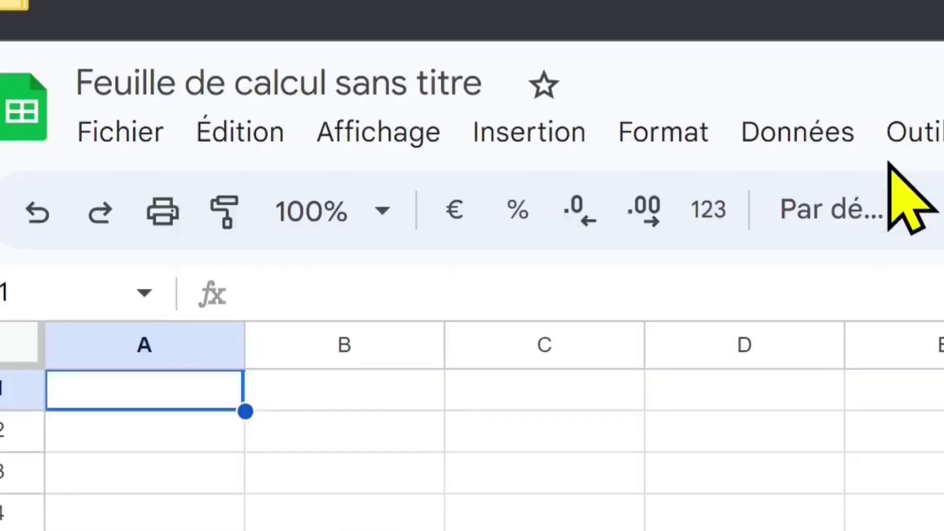
Display the blank spreadsheet in full-screen mode
left_click(544, 401)
left_click(354, 406)
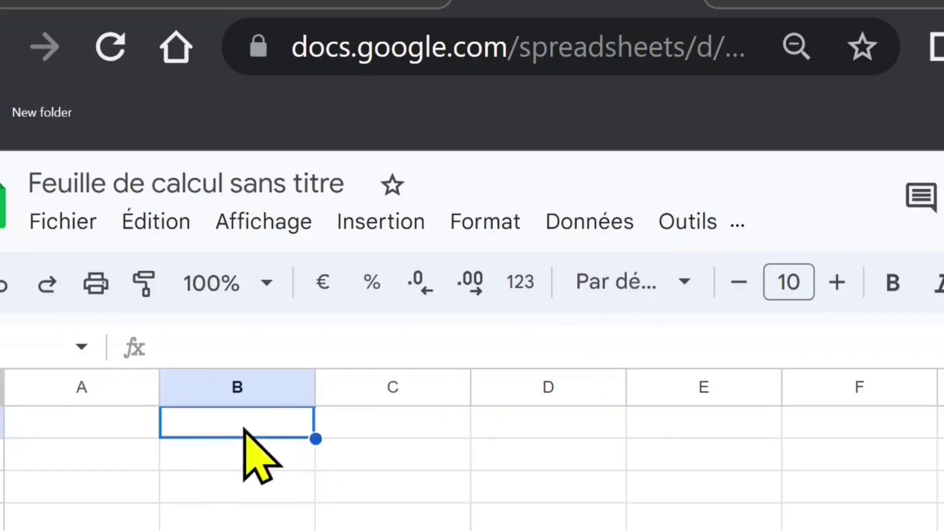
key("F11")
left_click(147, 230)
left_click(288, 227)
left_click(411, 228)
Enter the column header "level" in cell A1
left_click(159, 230)
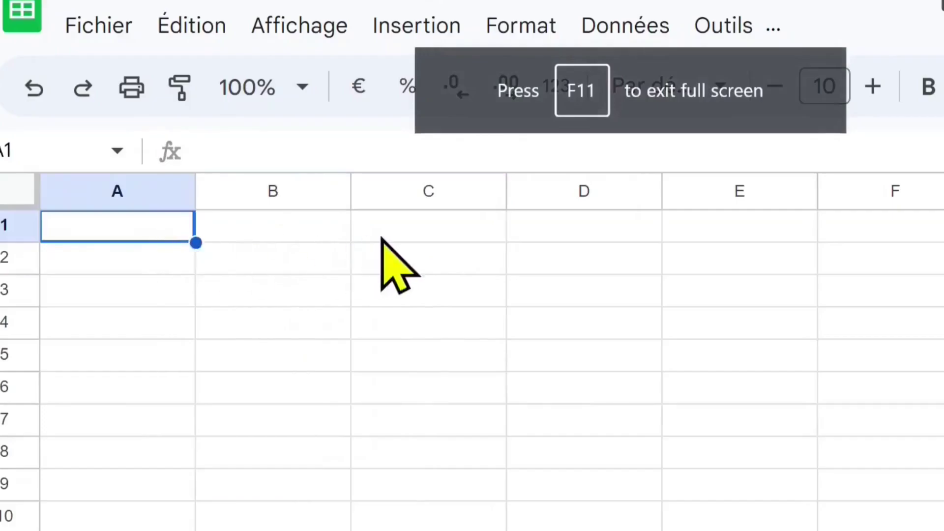
type("level")
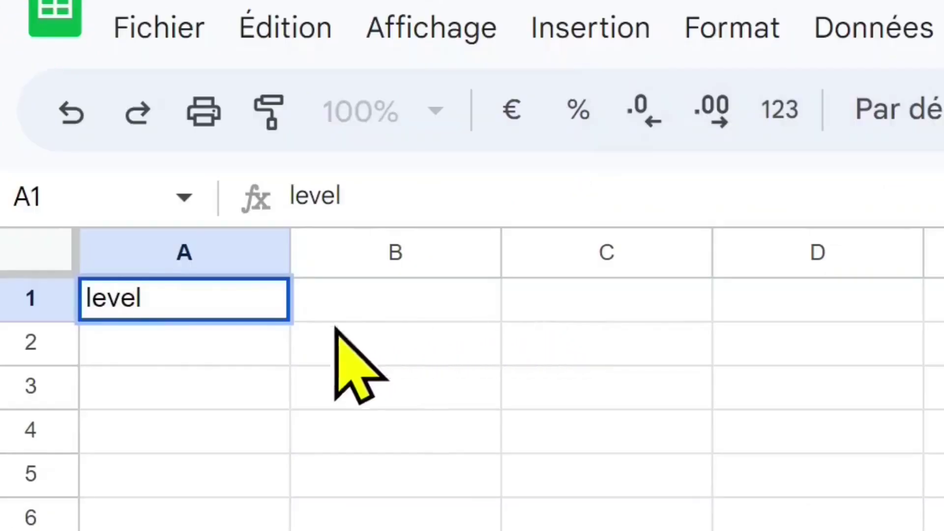
key("Return")
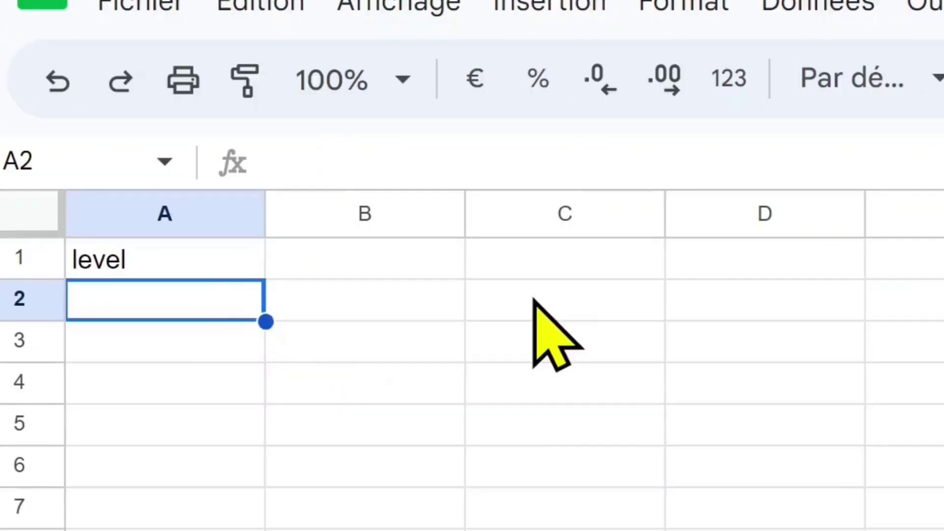
Enter L1 in A2 and fill the series down to L6 in A7
type("L1")
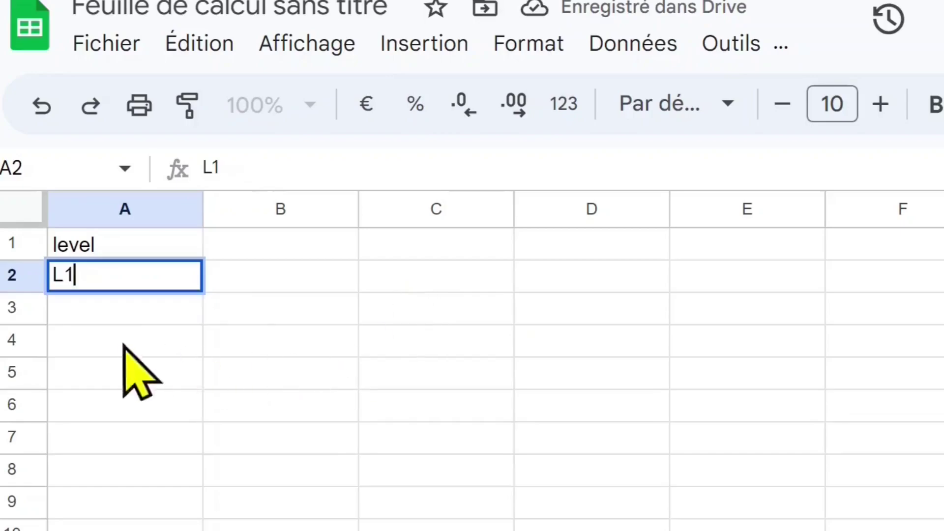
key("Return")
left_click(186, 281)
left_click_drag(204, 302, 205, 439)
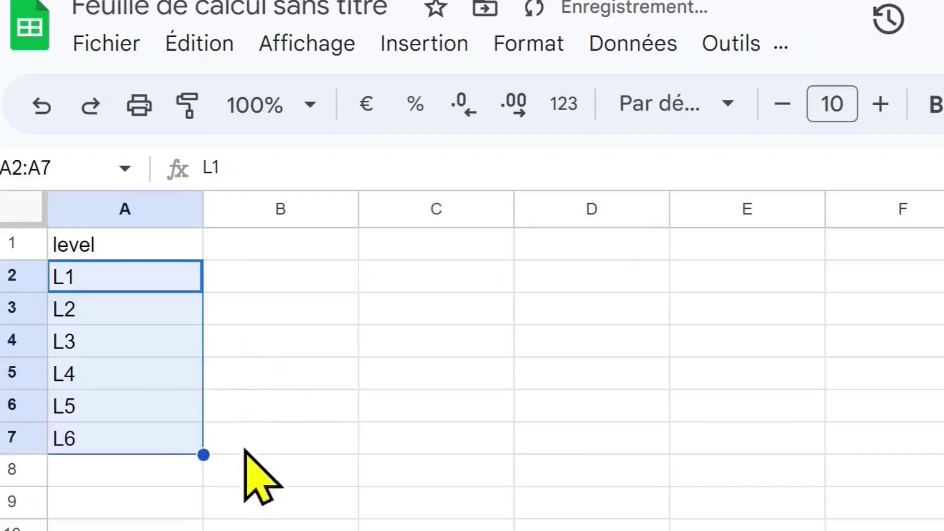
Copy the L1 to L6 series in A2:A7 and paste it starting at A8
left_click(160, 471)
left_click_drag(109, 282, 118, 444)
right_click(148, 275)
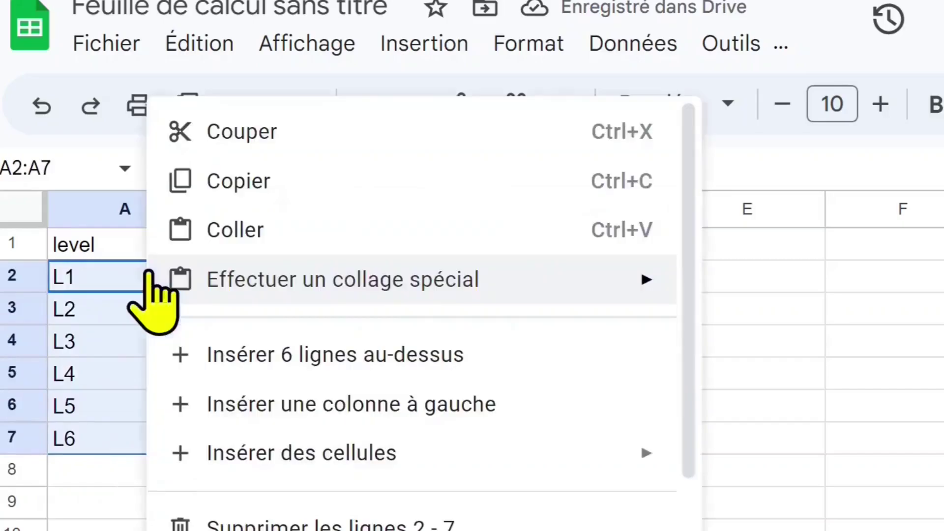
left_click(257, 192)
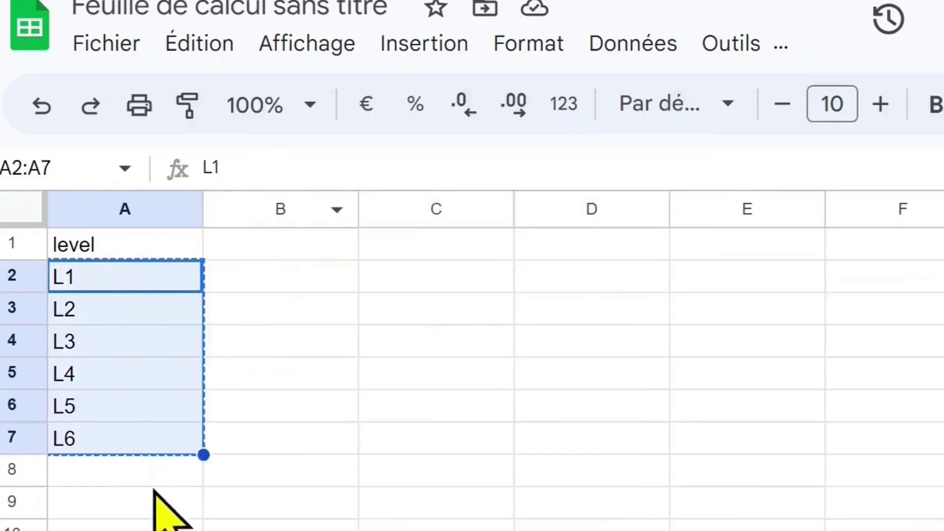
left_click(158, 472)
key("ctrl+v")
Paste the copied L1 to L6 series again at A14, A20, A26 and A32
scroll(308, 460, "down", 5)
left_click(112, 350)
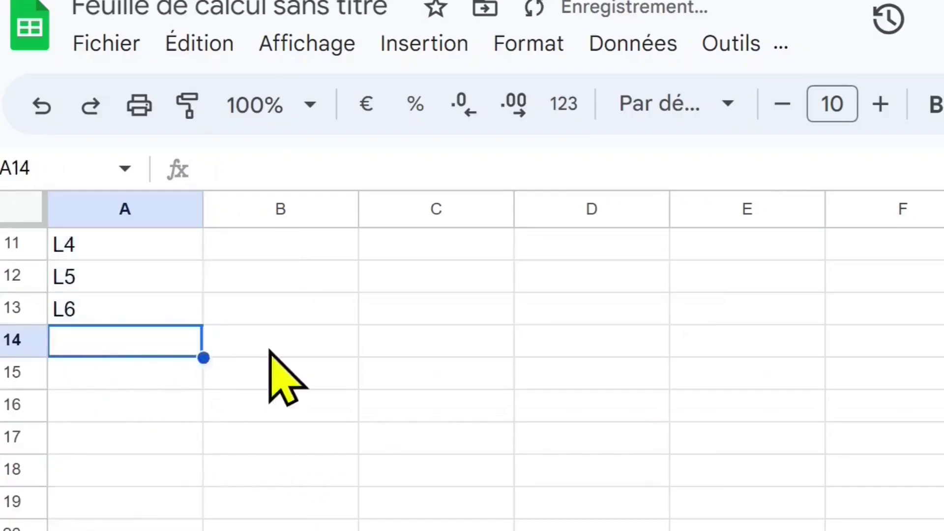
key("ctrl+v")
scroll(231, 389, "down", 3)
left_click(145, 350)
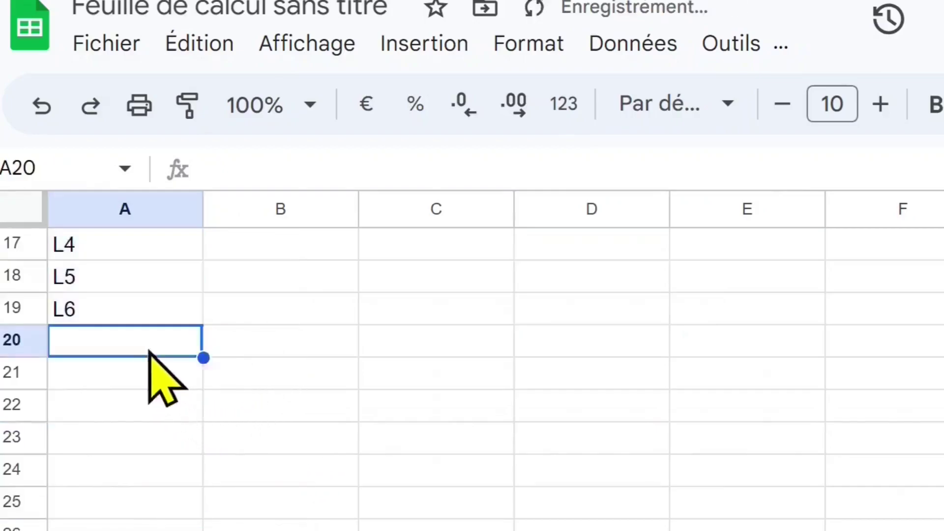
key("ctrl+v")
scroll(314, 378, "down", 3)
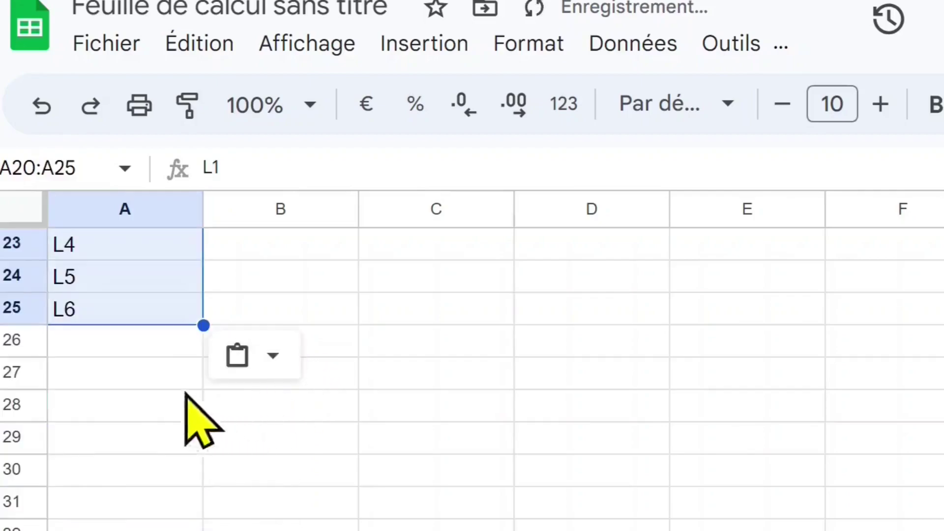
left_click(148, 351)
key("ctrl+v")
scroll(389, 436, "down", 2)
left_click(148, 437)
key("ctrl+v")
scroll(338, 348, "down", 5)
Copy the last two L1 to L6 series, A26:A37, and paste them starting at A38
left_click(147, 309)
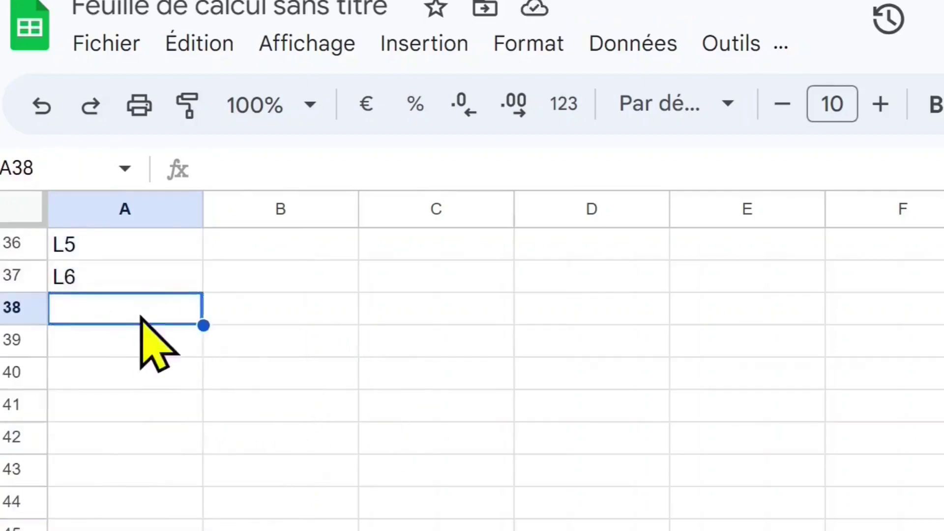
left_click(173, 284)
scroll(147, 320, "up", 6)
left_click(116, 347, "shift")
key("ctrl+c")
scroll(295, 369, "down", 7)
key("Down")
key("ctrl+v")
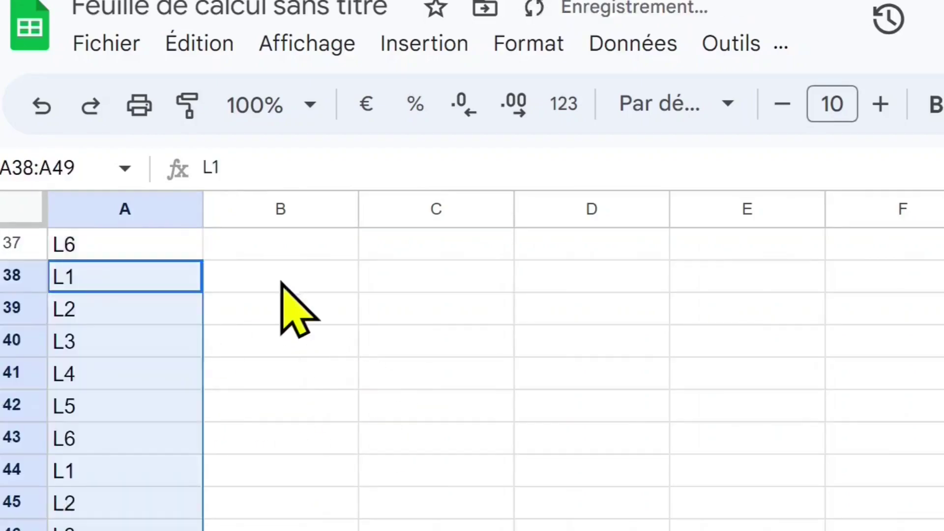
Paste the copied twelve-cell block repeatedly below A49 until column A is filled down to row 97
left_click(193, 355)
key("ctrl+v")
key("ctrl+Down")
key("Down")
key("ctrl+v")
key("ctrl+Down")
key("Down")
key("ctrl+v")
key("ctrl+Down")
key("Down")
key("ctrl+v")
key("ctrl+Down")
key("Down")
Enter the column header "EFFECTIF" in cell B1
key("ctrl+Home")
key("Right")
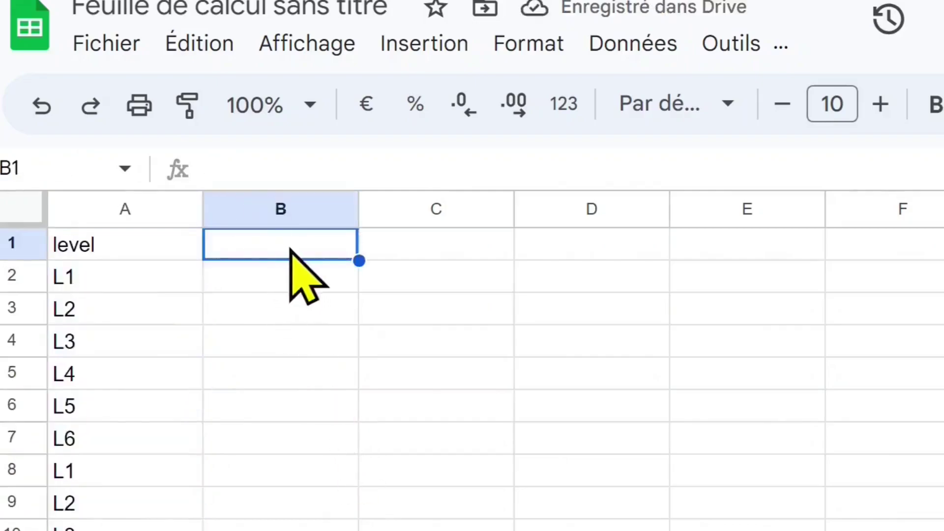
type("EFFECT")
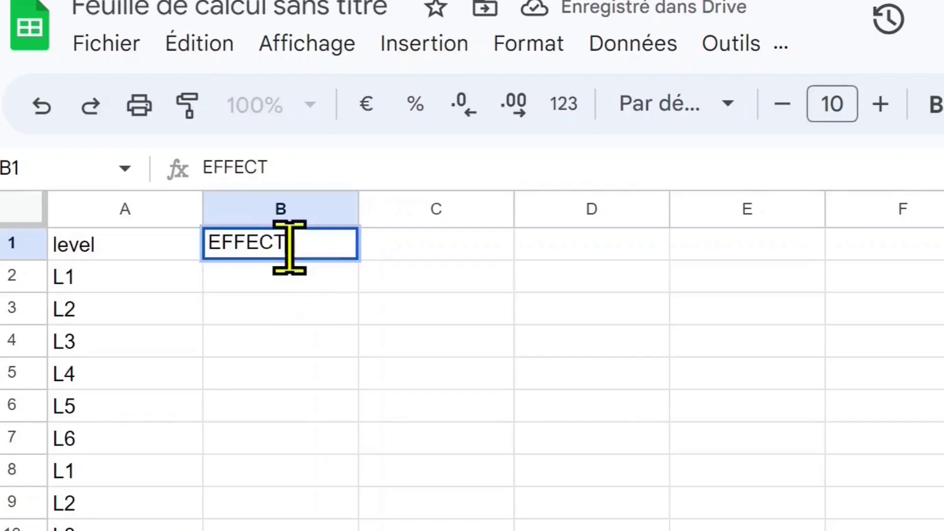
type("IF")
key("Return")
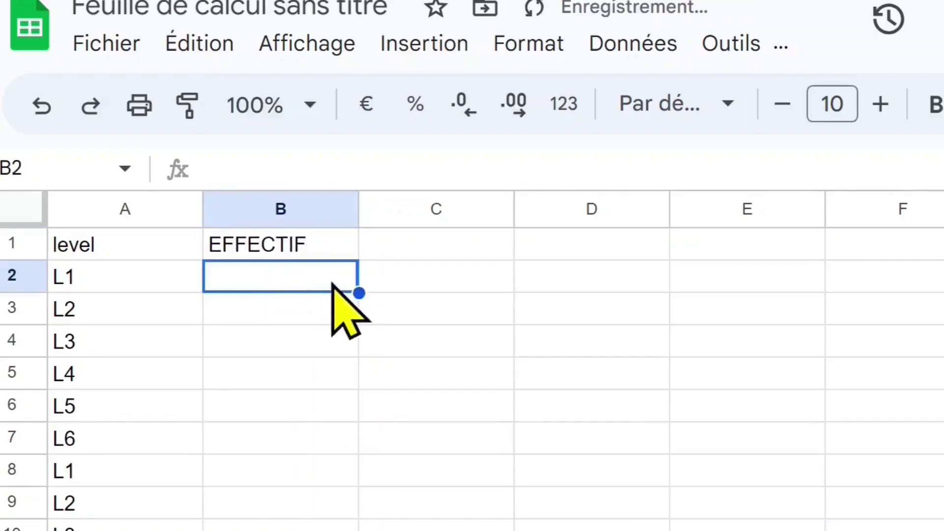
Enter the formula +ALEA.ENTRE.BORNES(10;40) in B2 and fill it down column B to row 112
type("+ALEA")
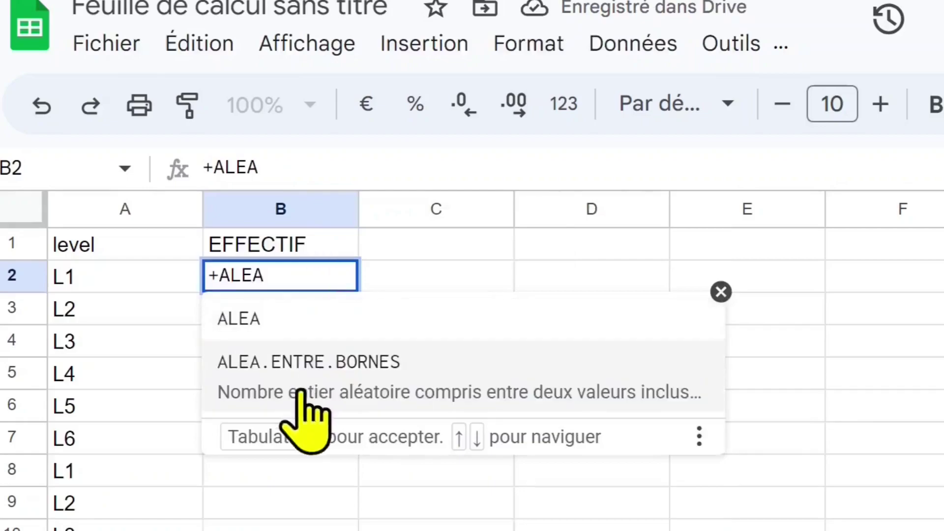
left_click(295, 391)
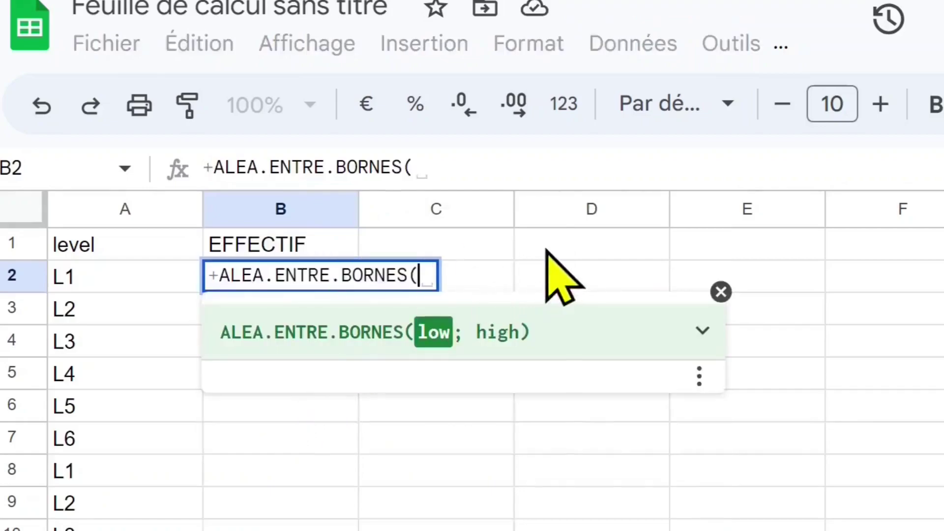
type("10.")
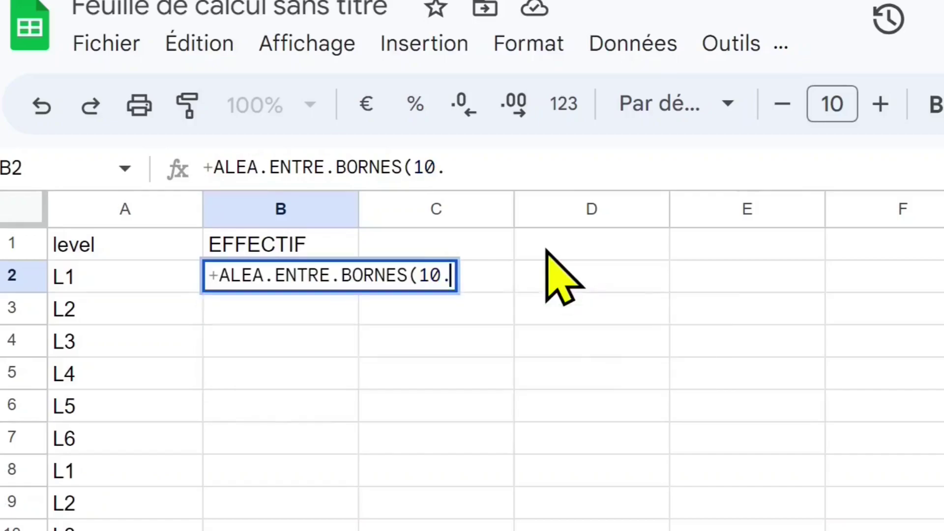
key("BackSpace")
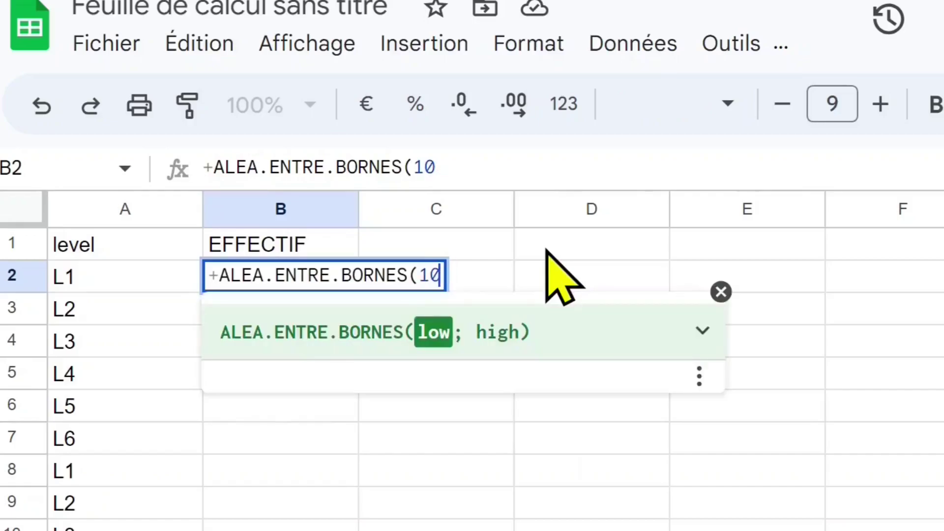
type(";")
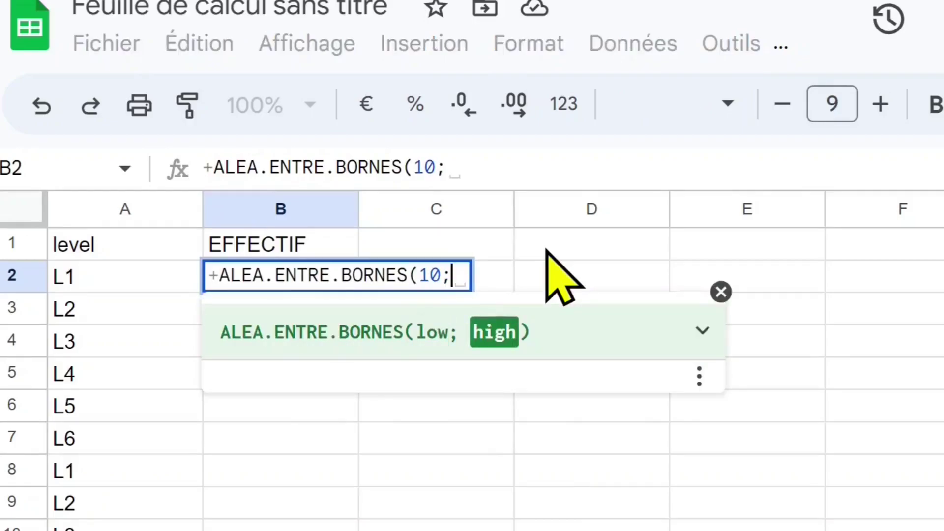
type("40")
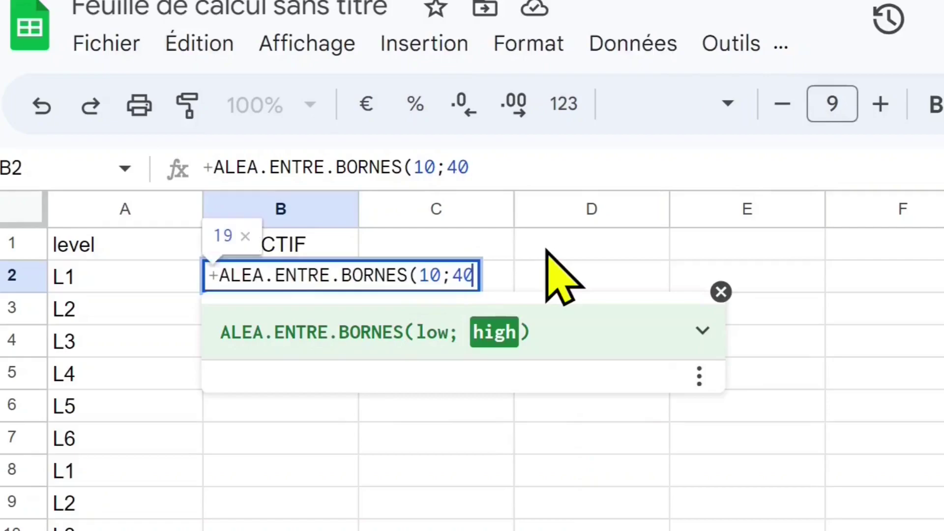
type(")")
key("alt+Return")
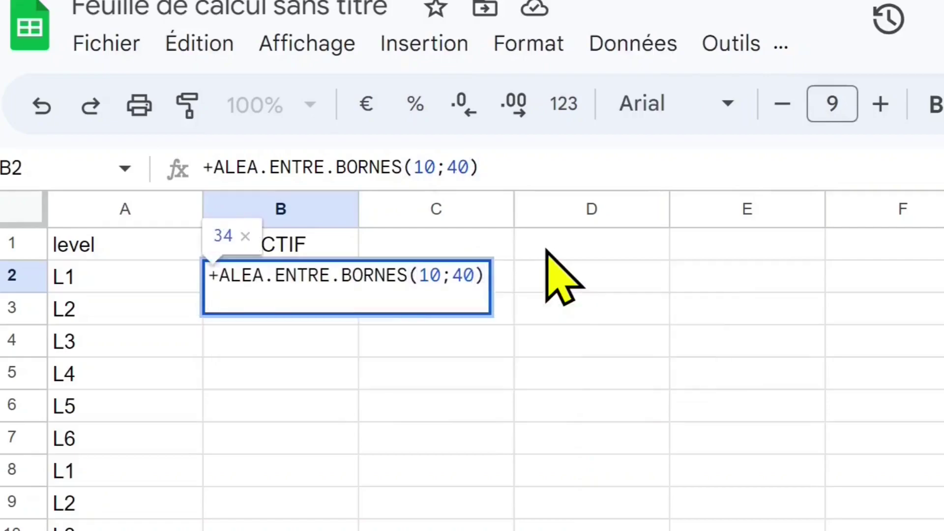
key("BackSpace")
key("Return")
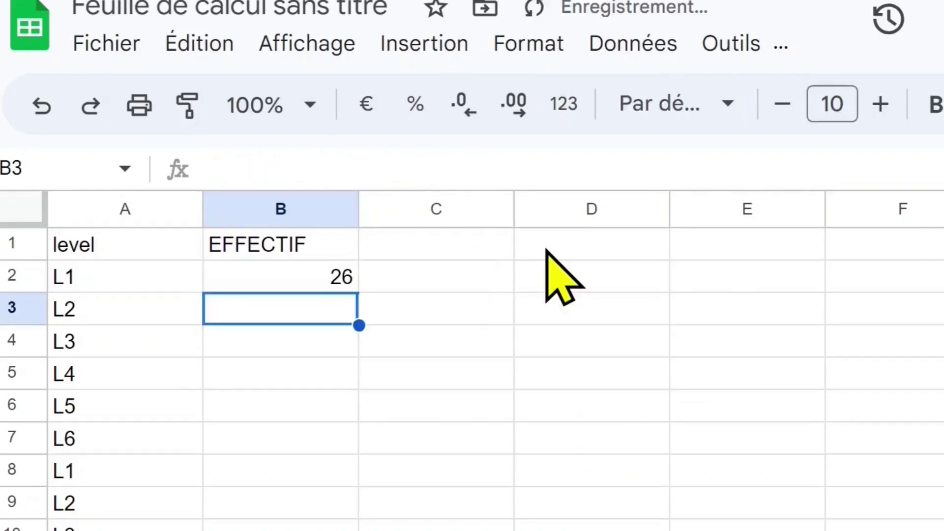
left_click(342, 287)
left_click_drag(362, 292, 315, 343)
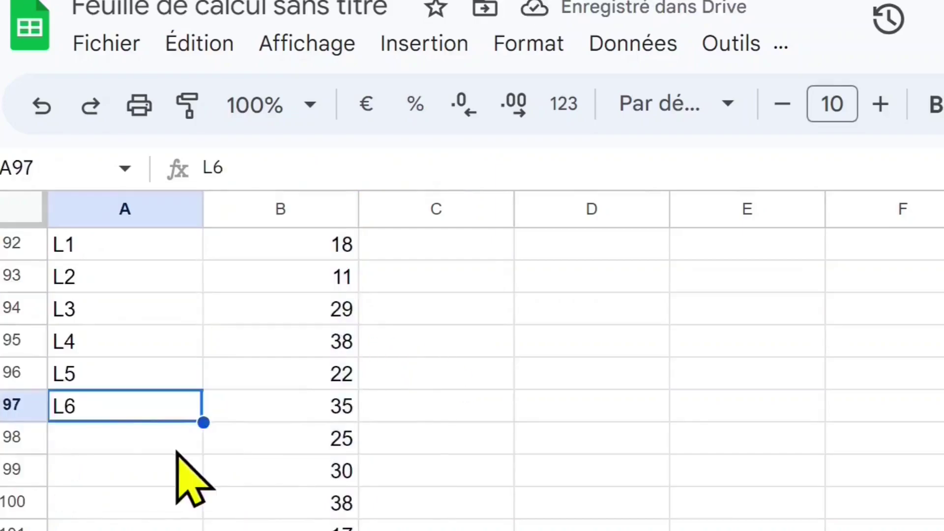
Enter the levels L1, L3 and L6 in cells A98, A99 and A100
key("Down")
type("L1")
key("Return")
type("L3")
key("Return")
type("L6")
key("Return")
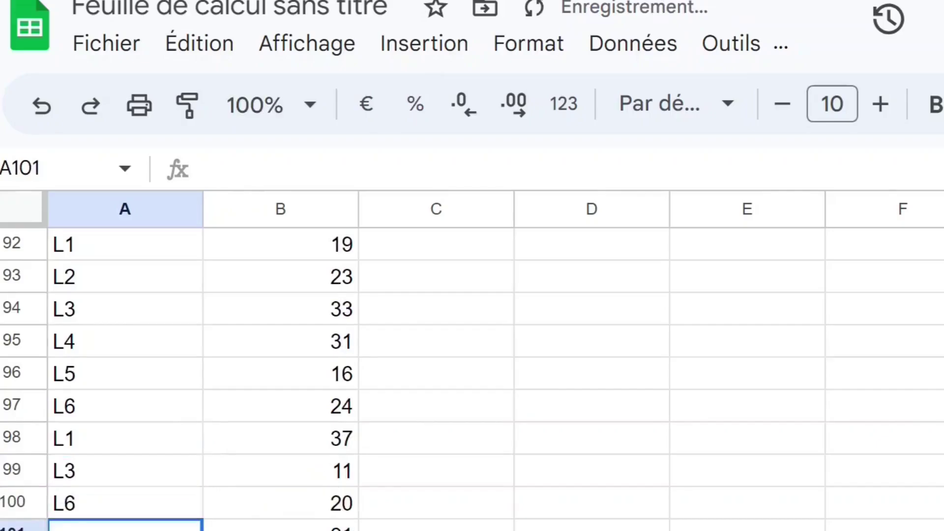
Delete rows 101 to 115 below the last level entry
key("shift+space")
scroll(472, 373, "down", 4)
key("shift+Down")
key("shift+Down")
key("shift+Down")
key("shift+Down")
key("shift+Down")
key("shift+Down")
key("shift+Down")
key("shift+Down")
key("shift+Down")
key("shift+Down")
key("shift+Down")
key("shift+Down")
key("shift+Down")
key("shift+Down")
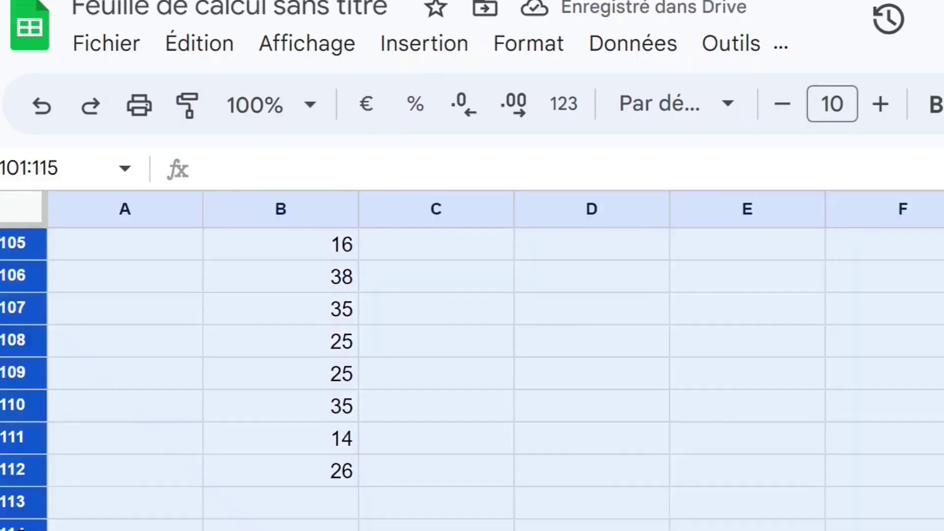
right_click(17, 313)
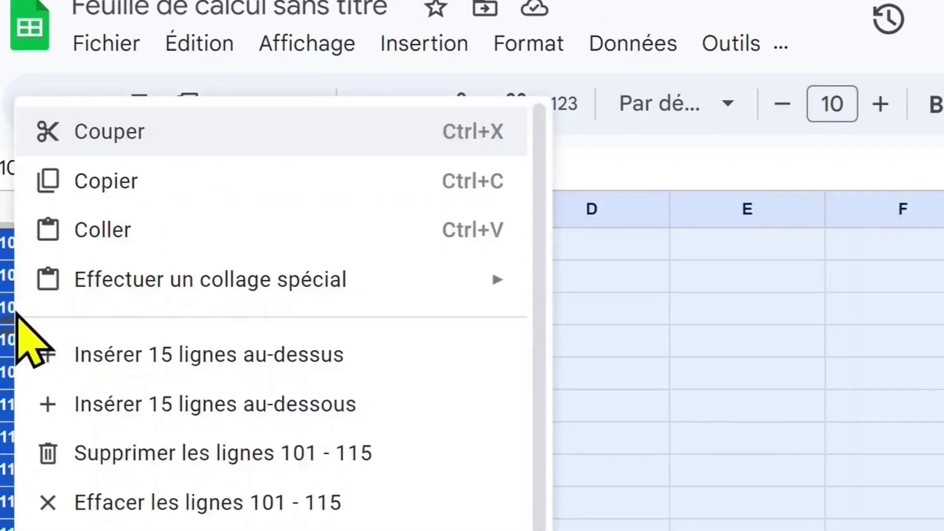
left_click(221, 452)
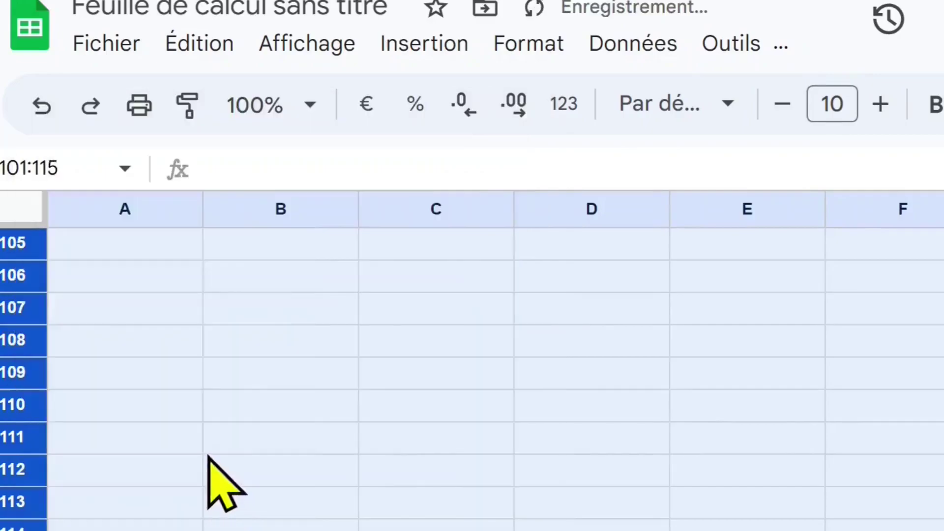
left_click(247, 439)
Replace the random-number formulas in B2:B100 with their values by copying the range and pasting values only onto itself
key("ctrl+Home")
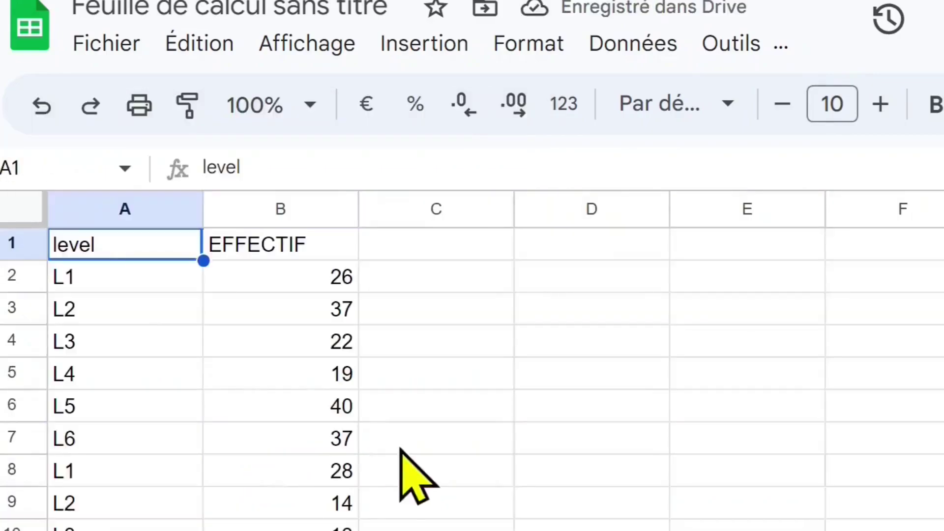
left_click(352, 279)
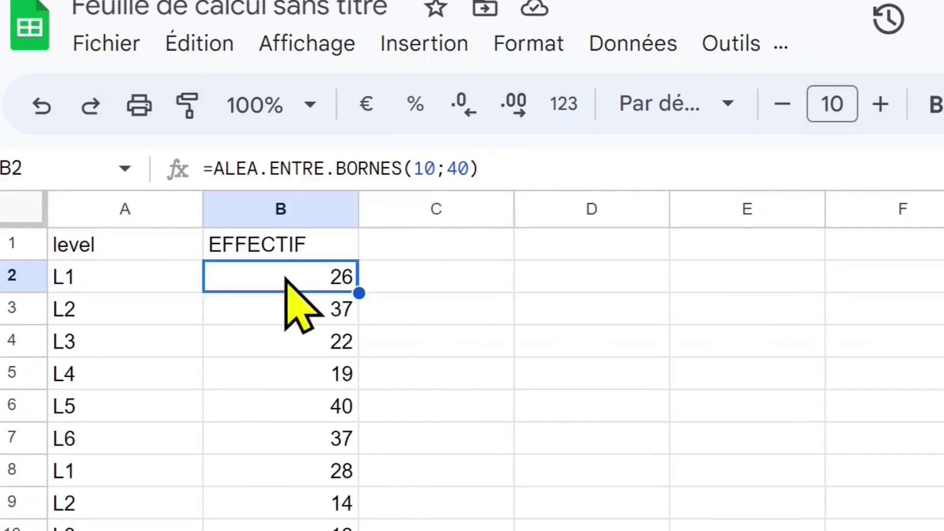
key("ctrl+shift+Down")
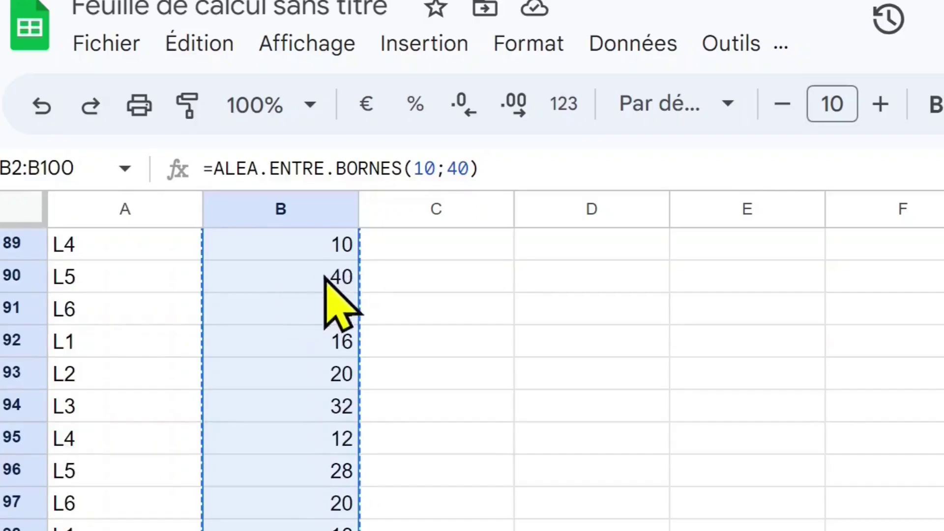
left_click(222, 44)
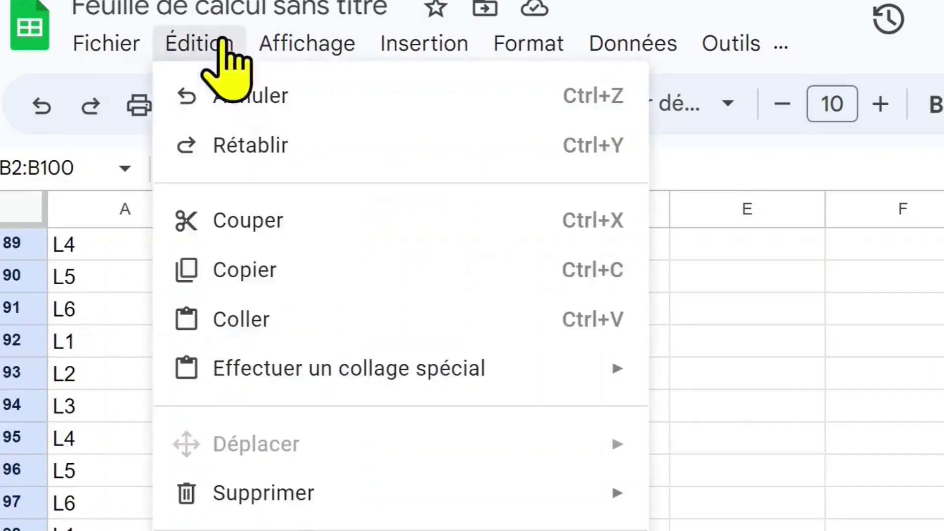
left_click(246, 271)
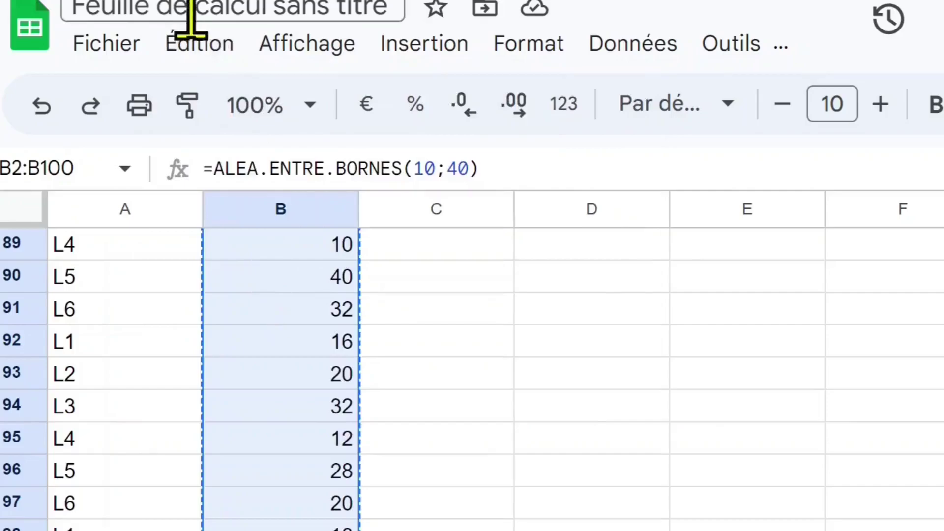
left_click(198, 44)
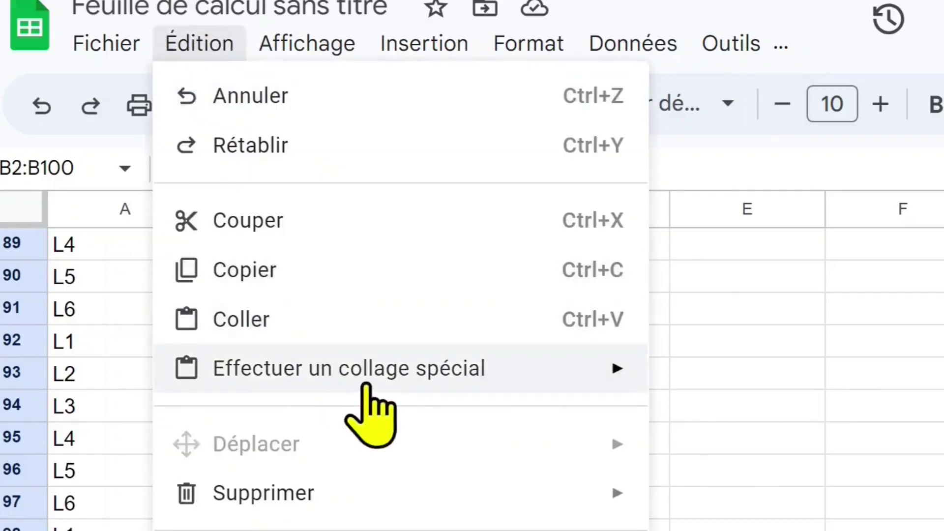
mouse_move(367, 385)
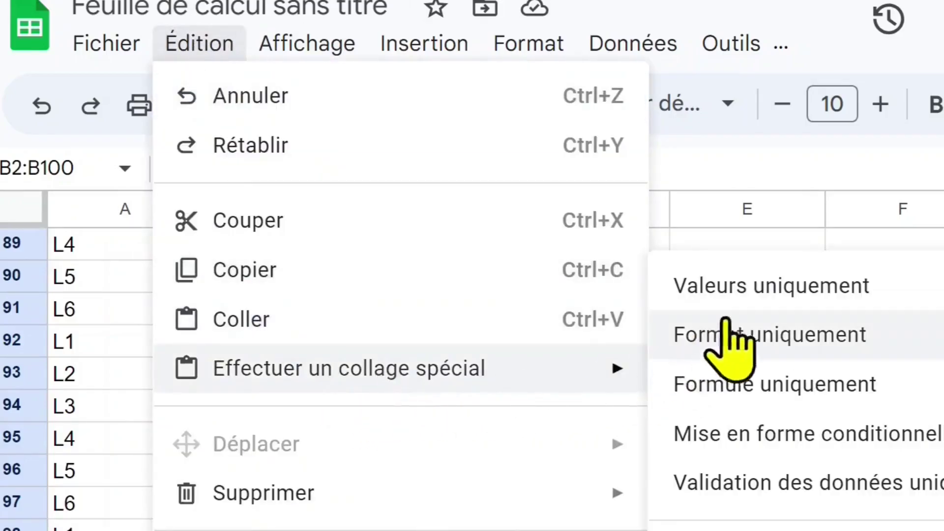
left_click(734, 294)
Enter the column header "GENRE" in cell C1
left_click(450, 279)
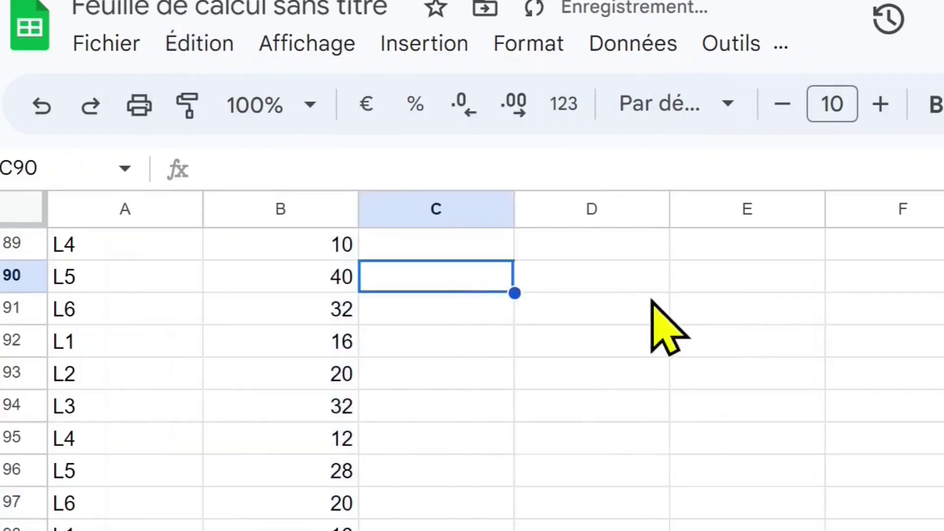
key("ctrl+Up")
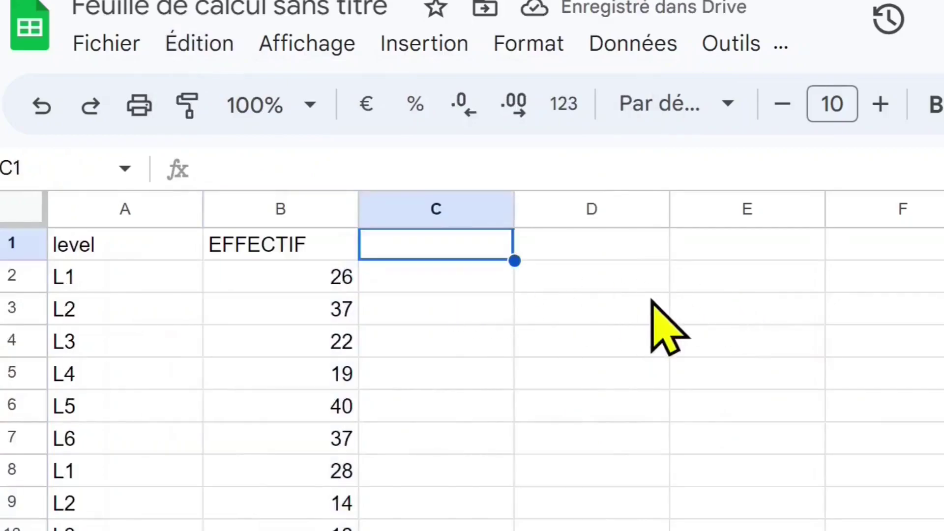
left_click(462, 275)
key("Up")
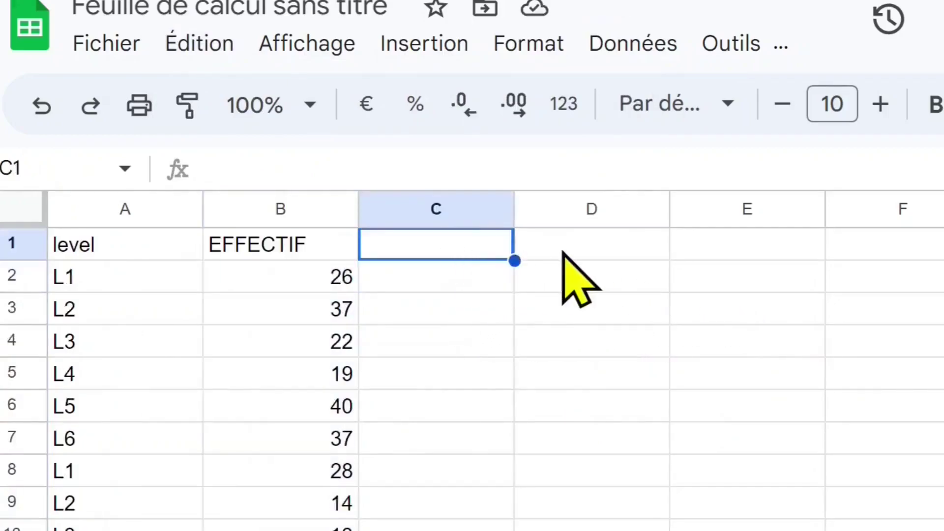
type("GEN")
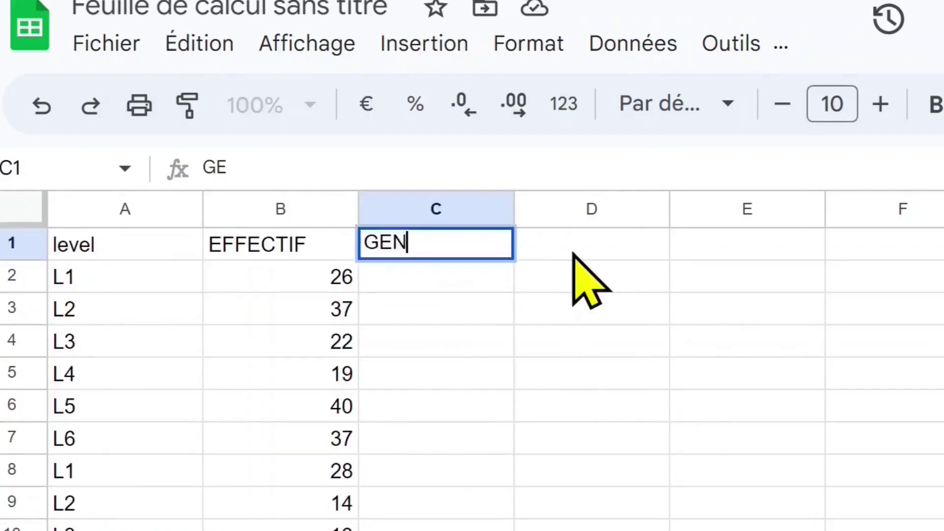
key("Return")
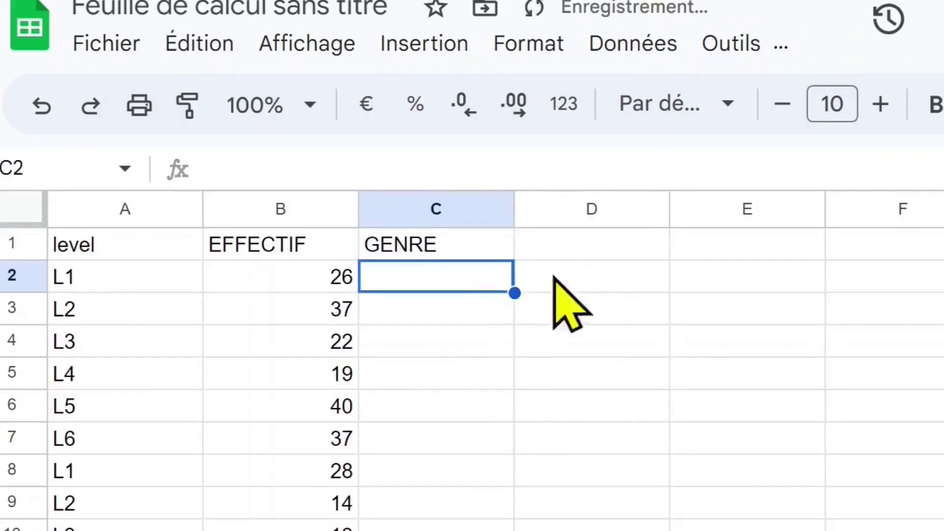
left_click(742, 236)
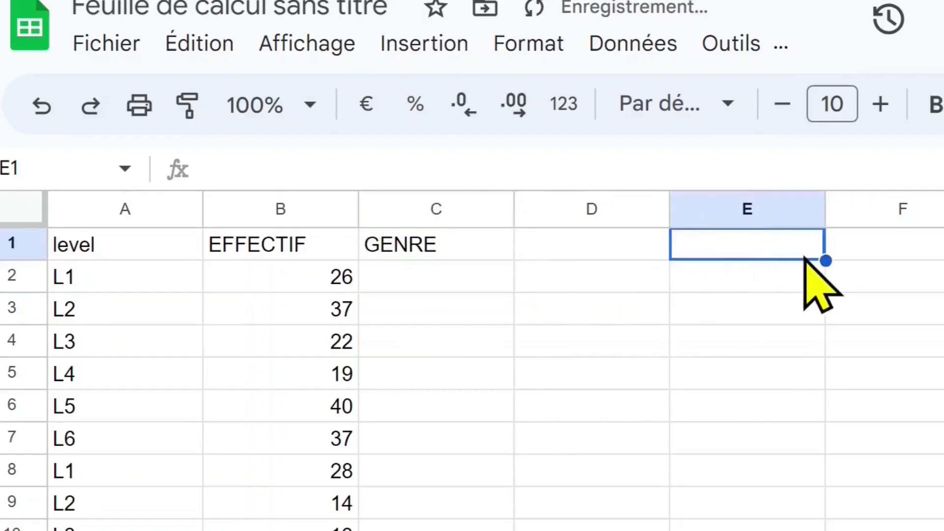
type("GA")
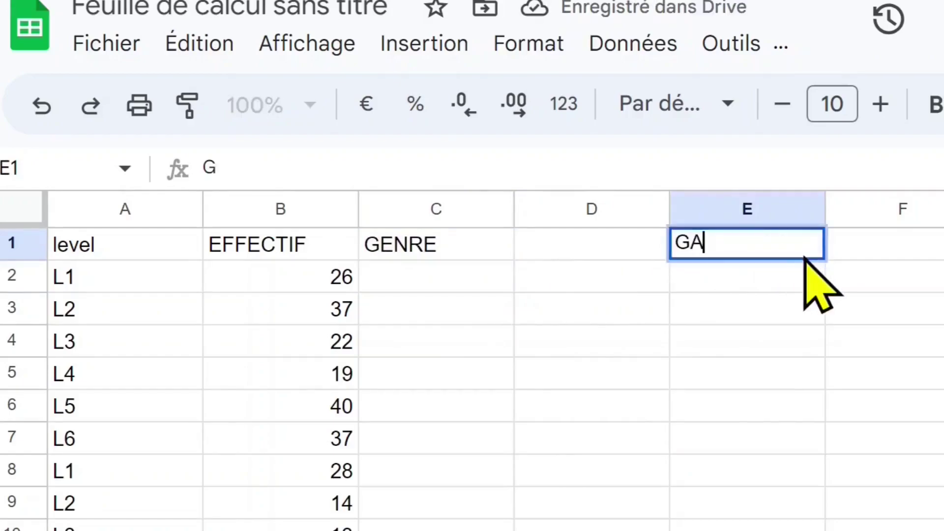
key("BackSpace")
key("BackSpace")
Enter "Garçon" in cell F1 and "Fille" in cell G1 as the source list for the genders
key("Tab")
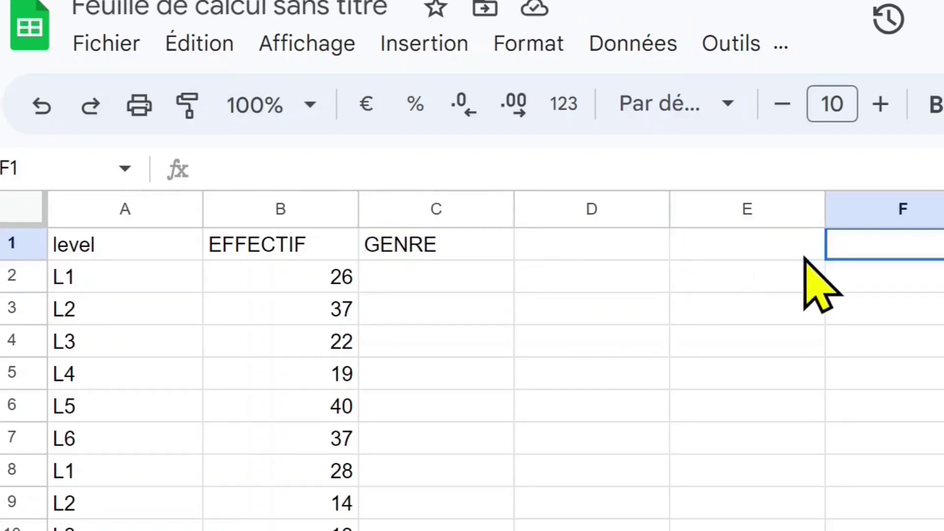
type("GA")
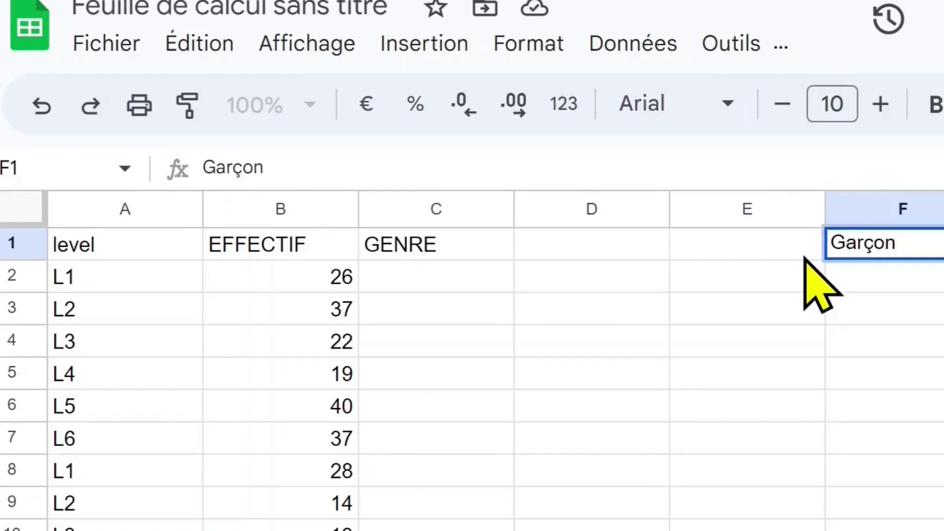
key("Tab")
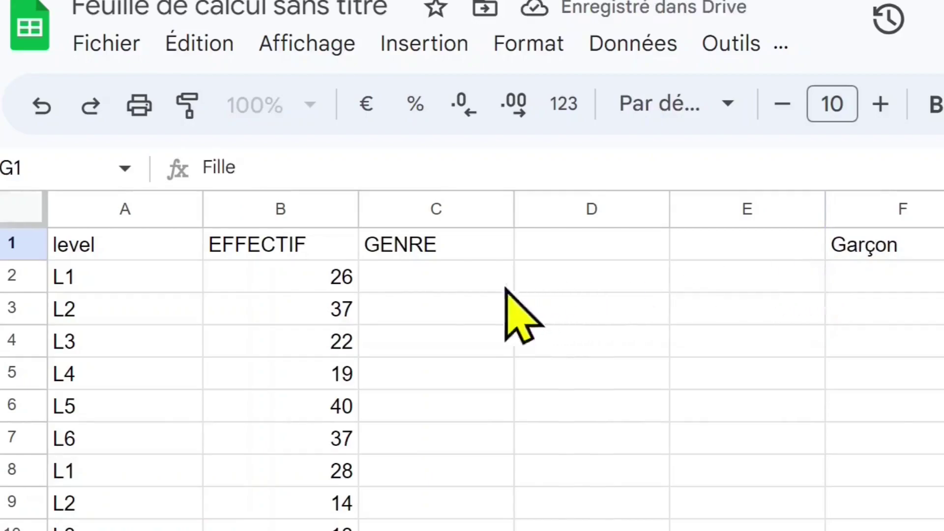
Start an INDEX formula in C2 with the absolute reference $F$1:$G$1 and row argument 1
left_click(423, 283)
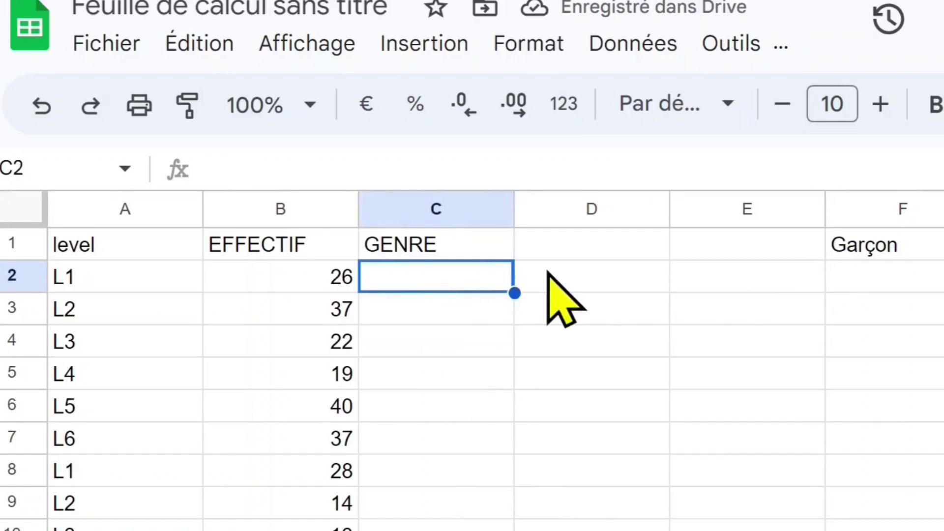
type("=index")
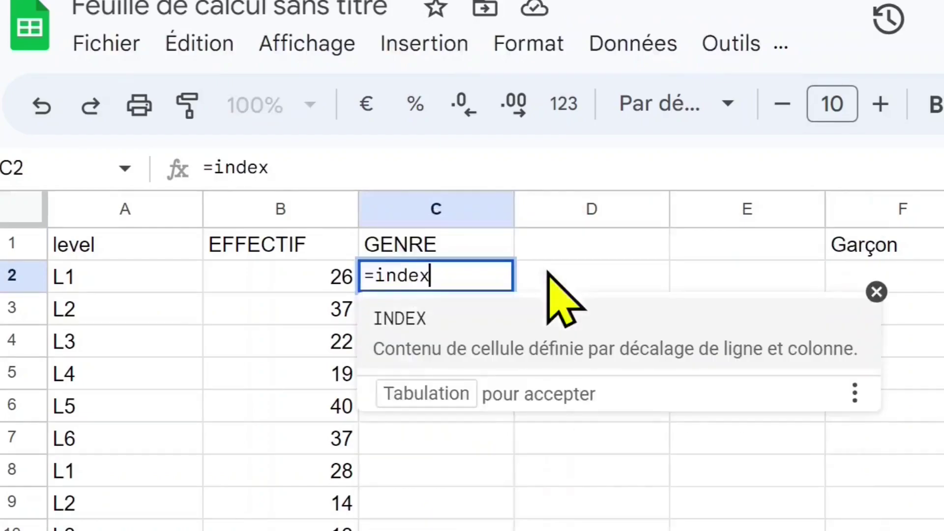
key("Tab")
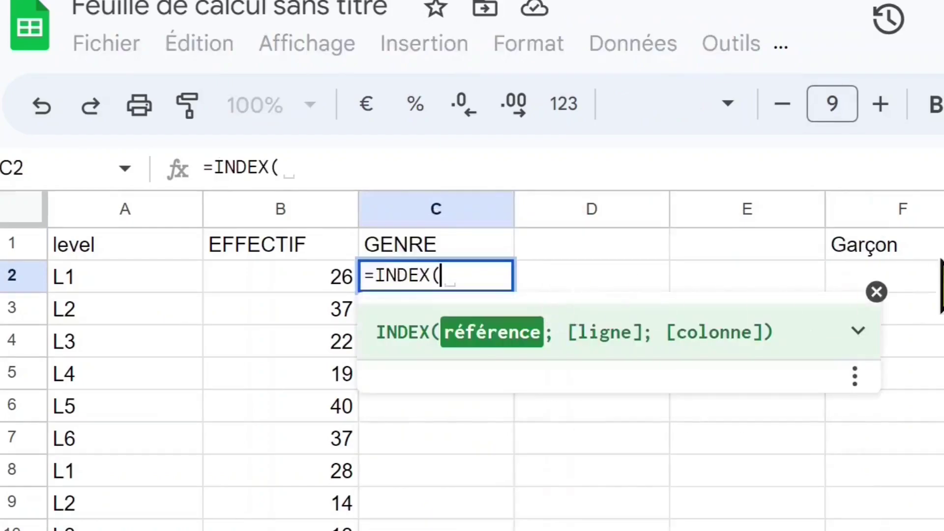
left_click(896, 248)
type(":G1")
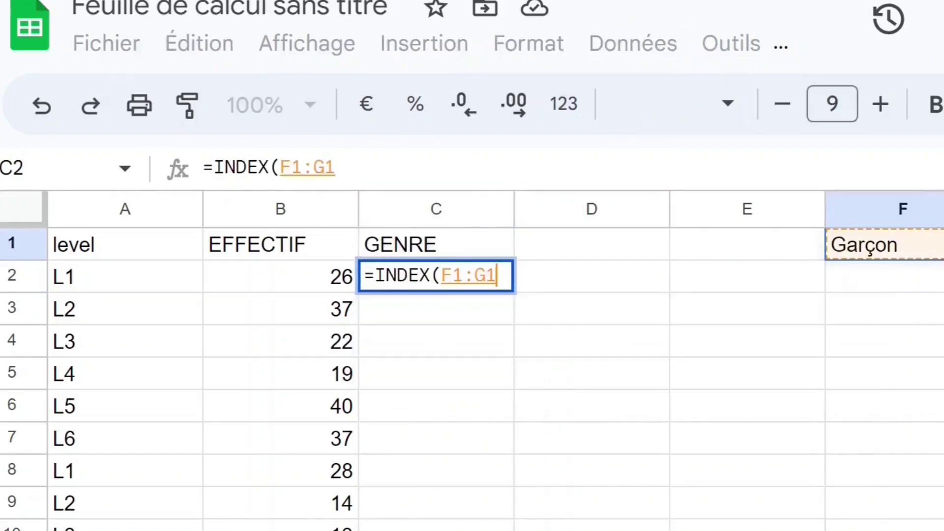
key("F4")
type(";")
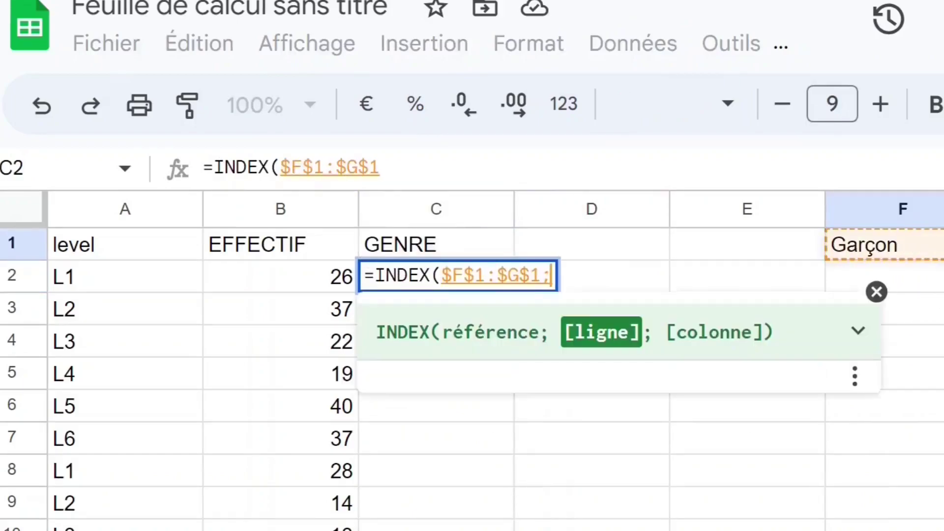
type("1")
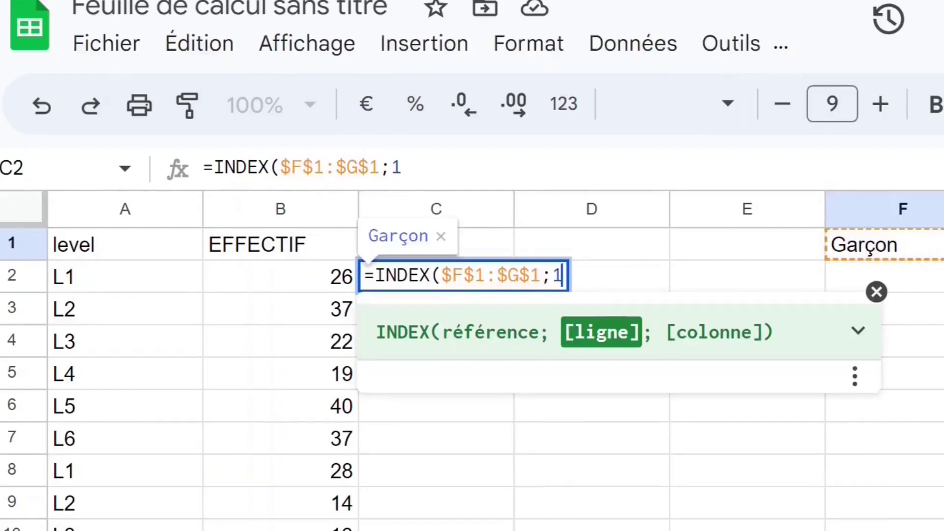
type(";")
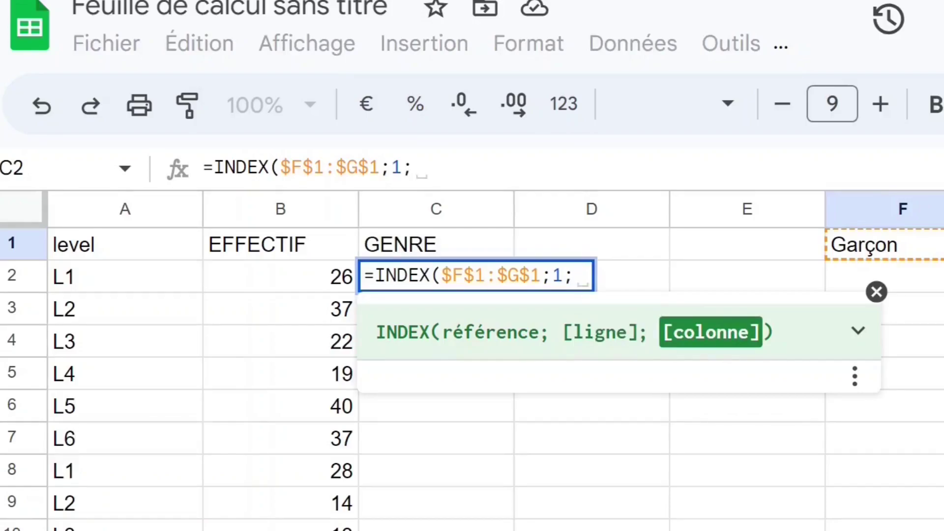
Complete the INDEX formula in C2 with ALEA.ENTRE.BORNES(1;2) as its column argument
type("alea")
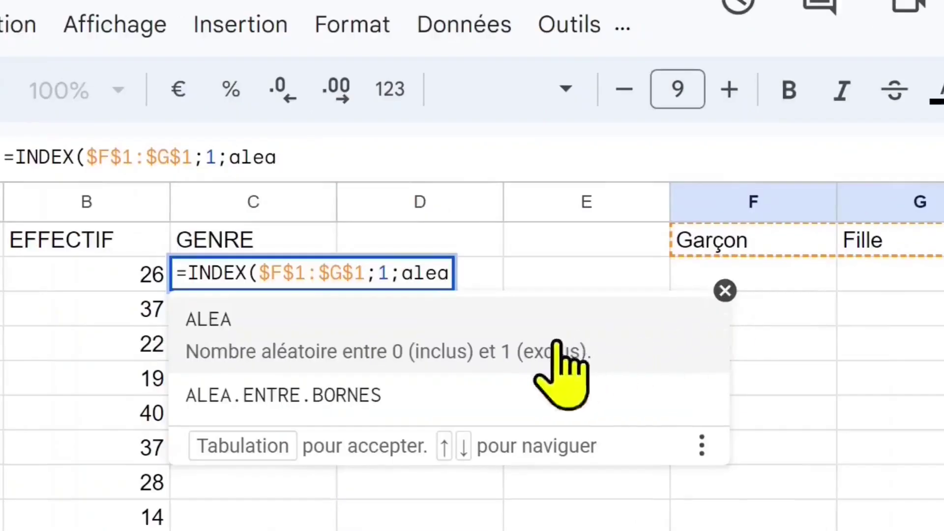
left_click(585, 388)
left_click(522, 146)
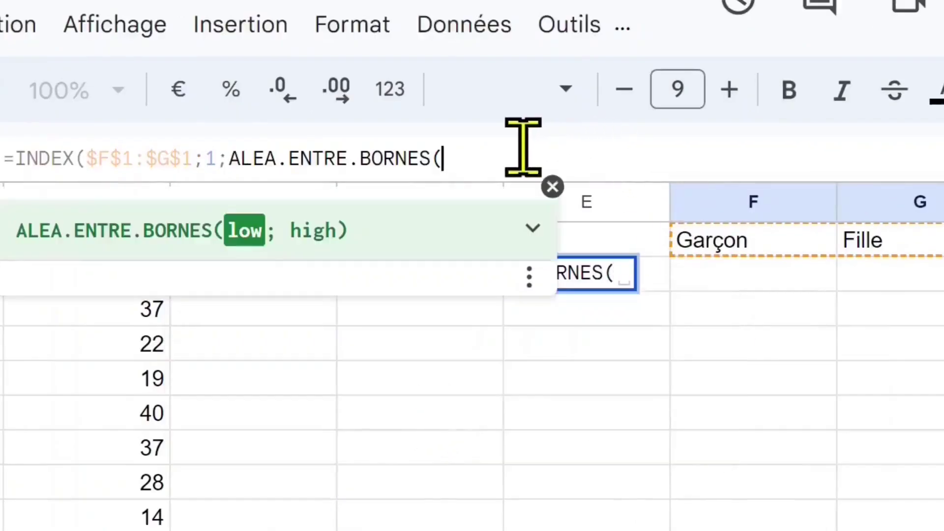
type("1; ")
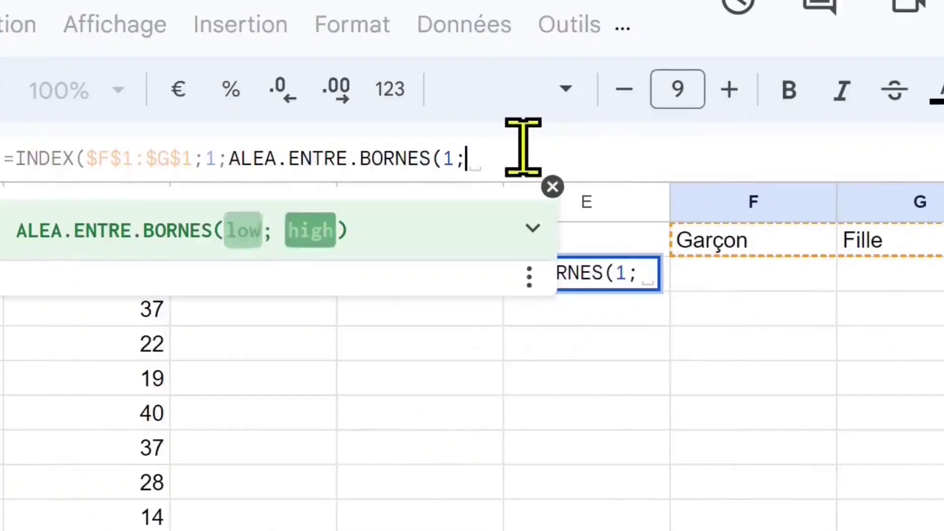
type("2")
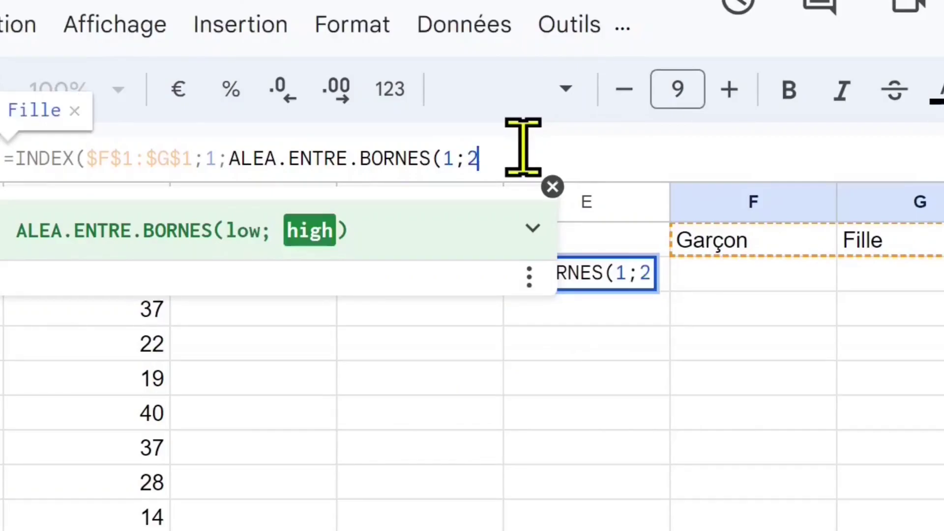
type("))")
key("Return")
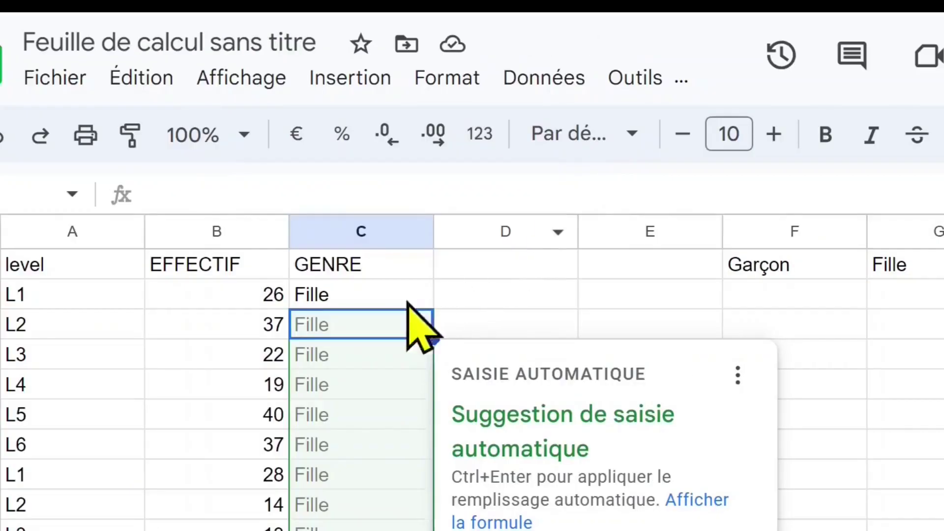
Dismiss the autofill suggestion and fill the INDEX formula from C2 down the GENRE column to row 100
left_click(390, 301)
left_click(389, 326)
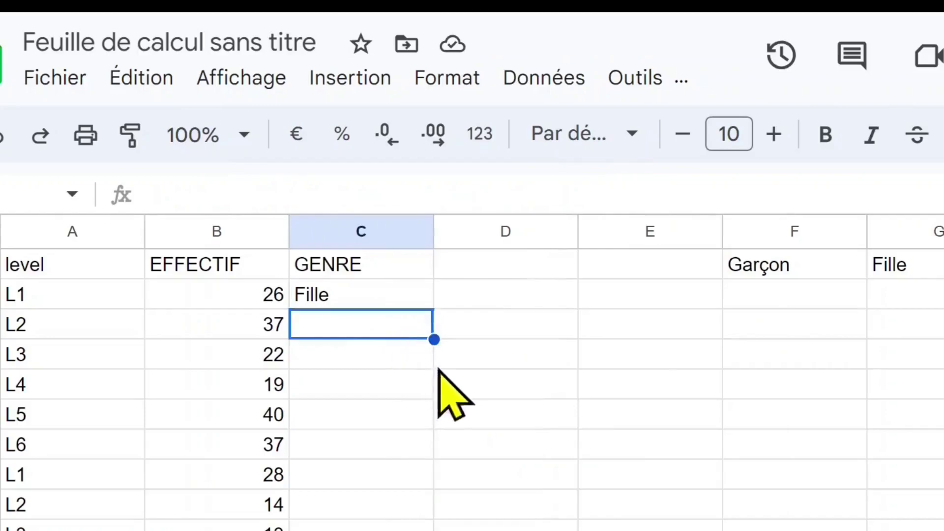
left_click(410, 299)
double_click(435, 311)
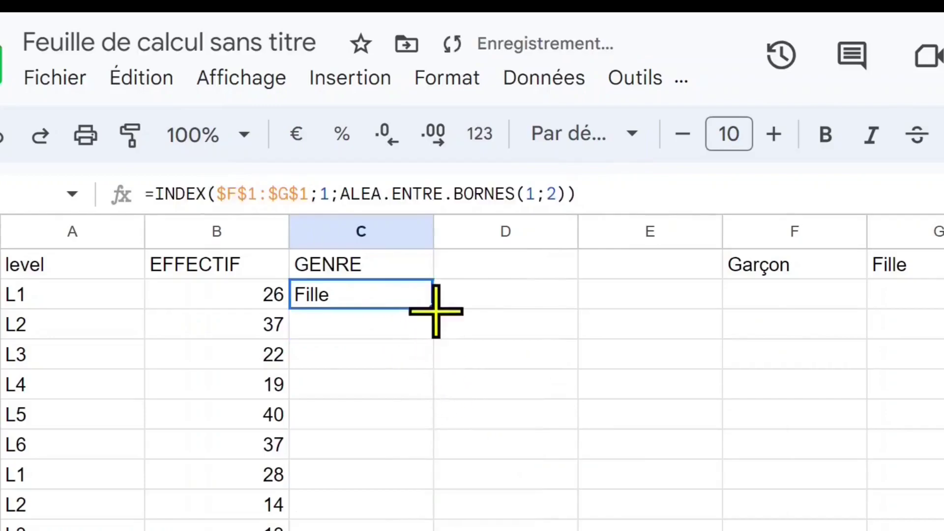
scroll(583, 400, "down", 10)
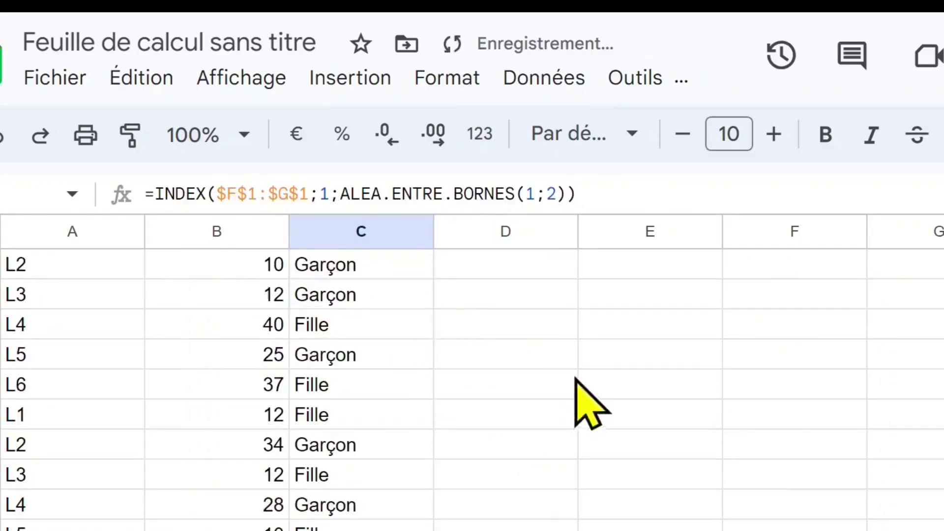
scroll(576, 388, "up", 15)
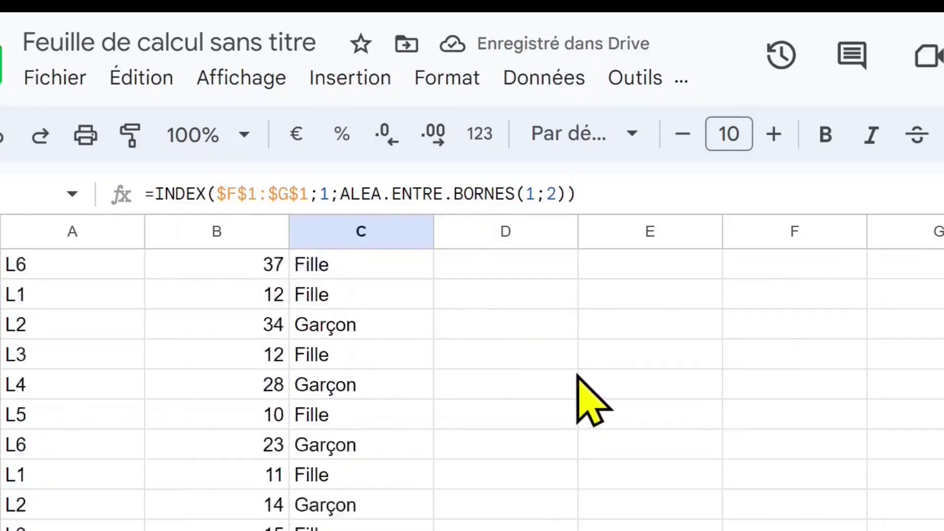
Replace the INDEX formulas in C2:C100 with their results by copying the range and pasting values only over it
key("ctrl+shift+Down")
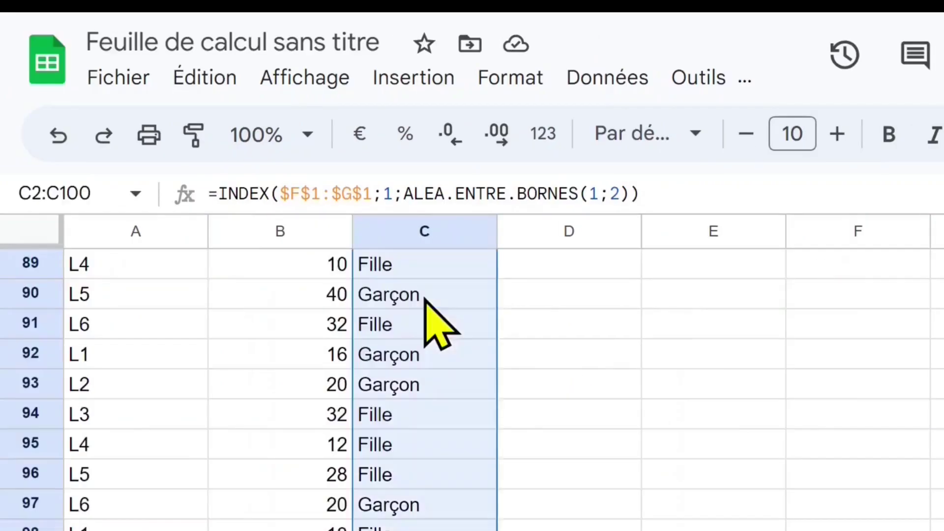
scroll(780, 411, "up", 4)
scroll(875, 390, "up", 20)
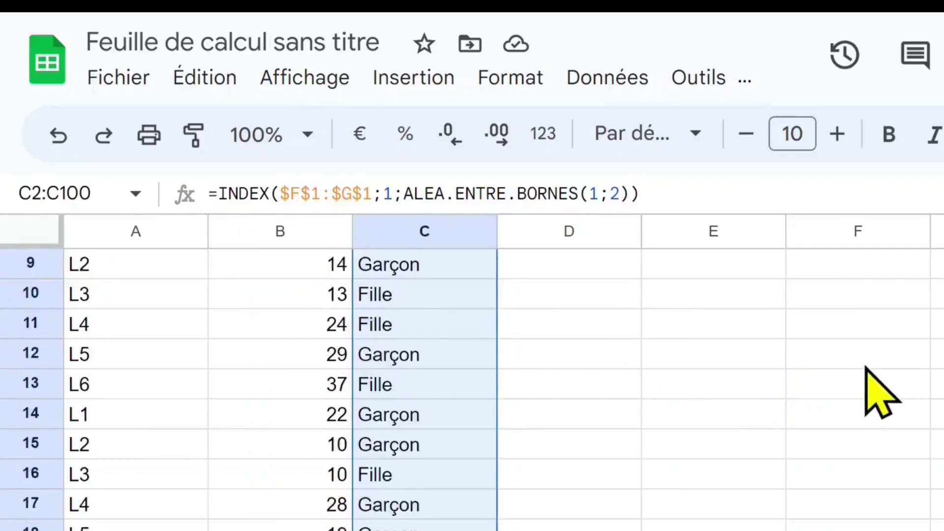
scroll(877, 392, "up", 3)
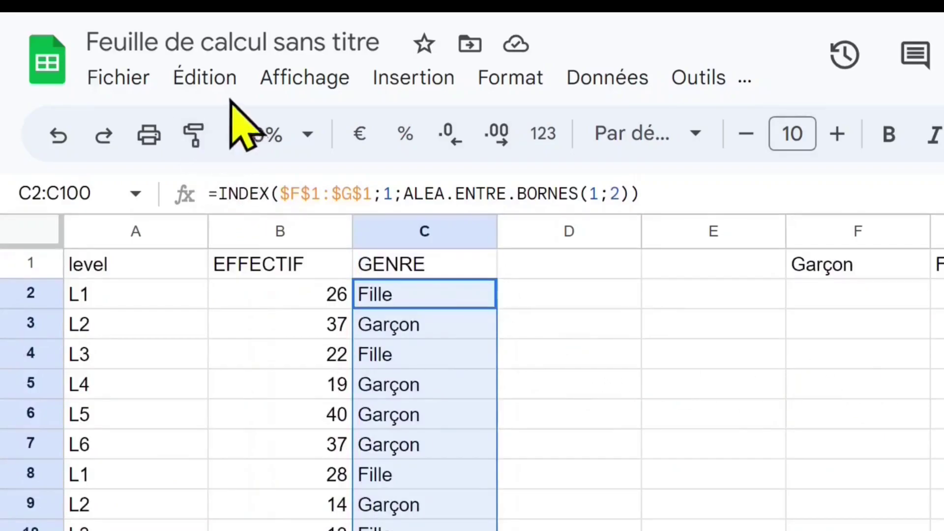
left_click(217, 79)
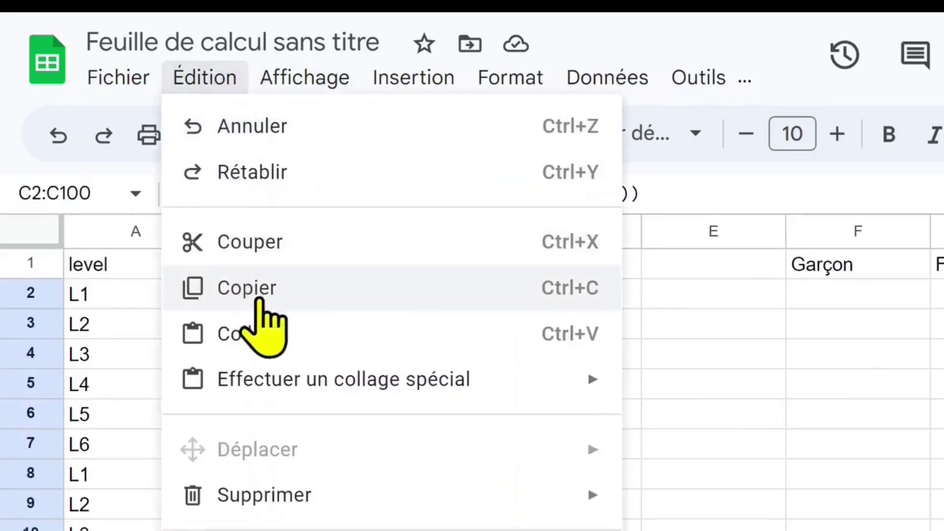
left_click(263, 295)
left_click(201, 78)
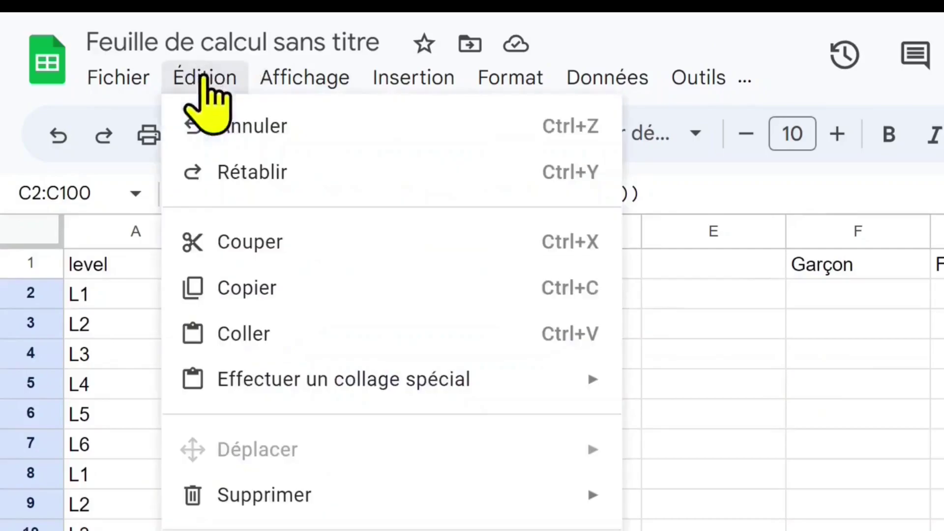
mouse_move(350, 388)
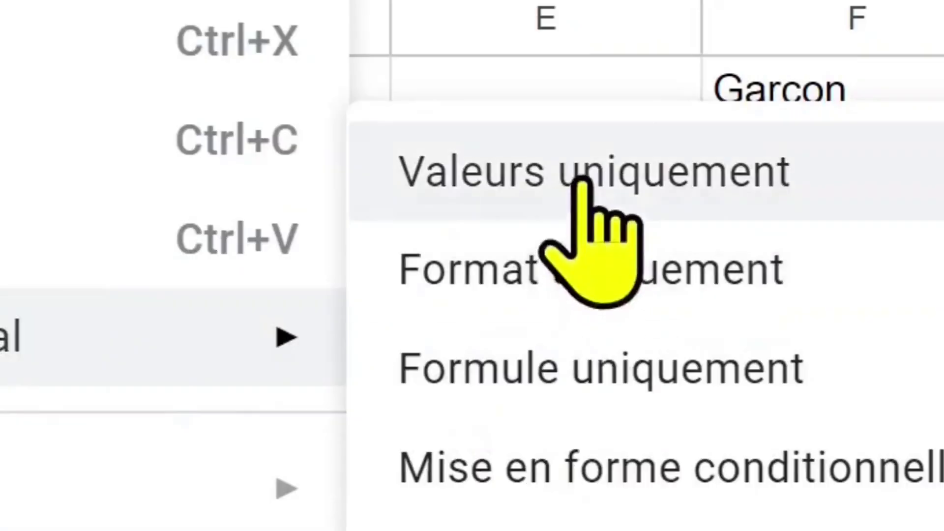
left_click(583, 181)
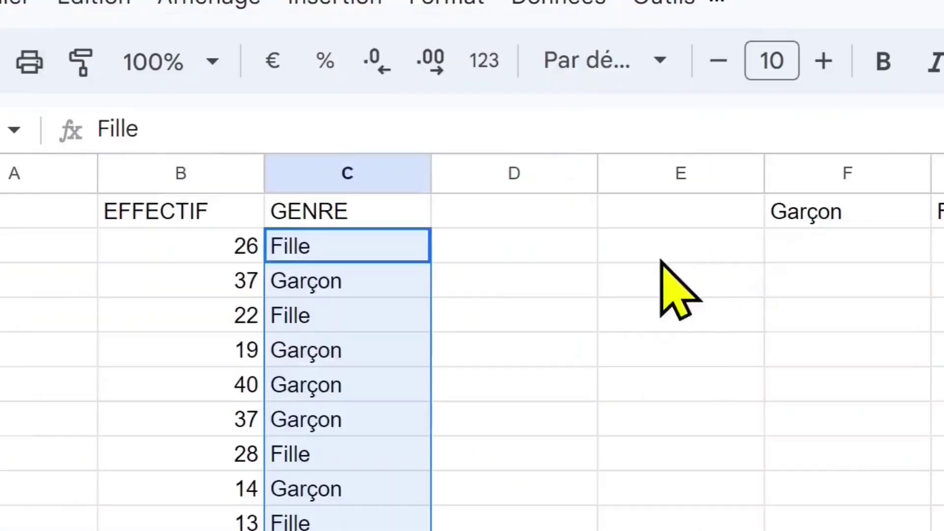
Clear the helper entries "Garçon" in F1 and "Fille" in G1
left_click(787, 81)
key("Delete")
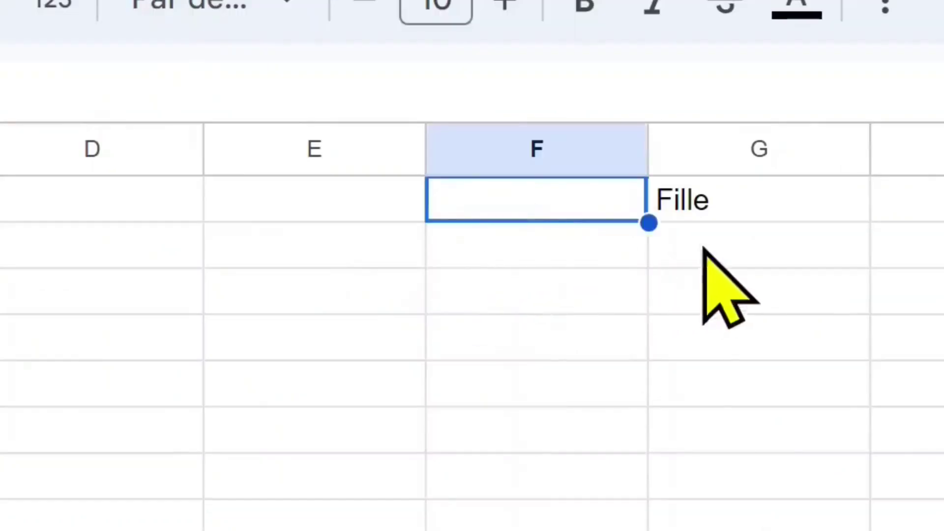
left_click(728, 207)
key("Delete")
left_click(413, 334)
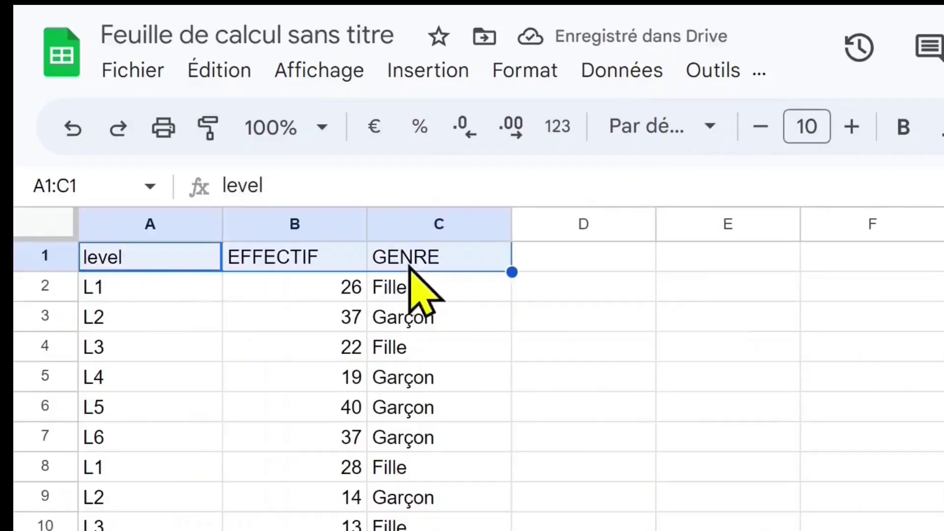
Make the header cells A1:C1 bold and increase their font size to 11
left_click(903, 127)
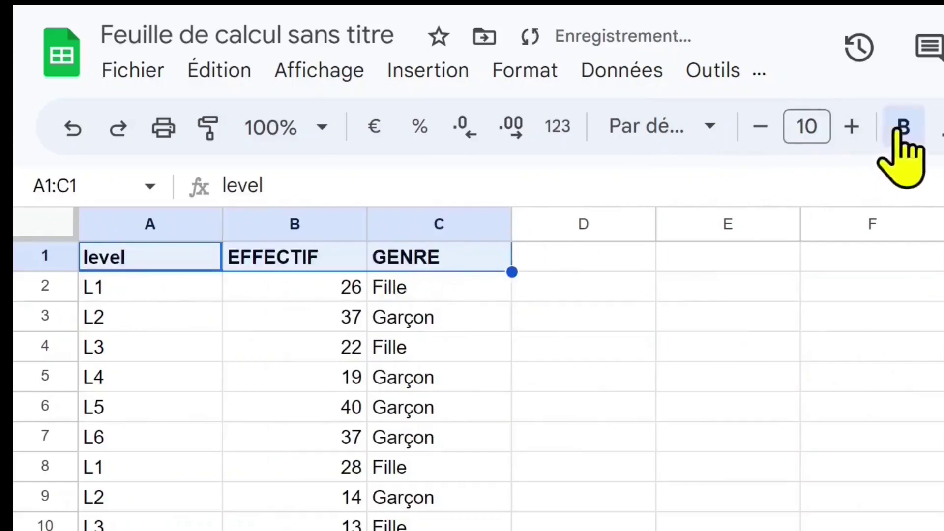
left_click(851, 126)
left_click(348, 314)
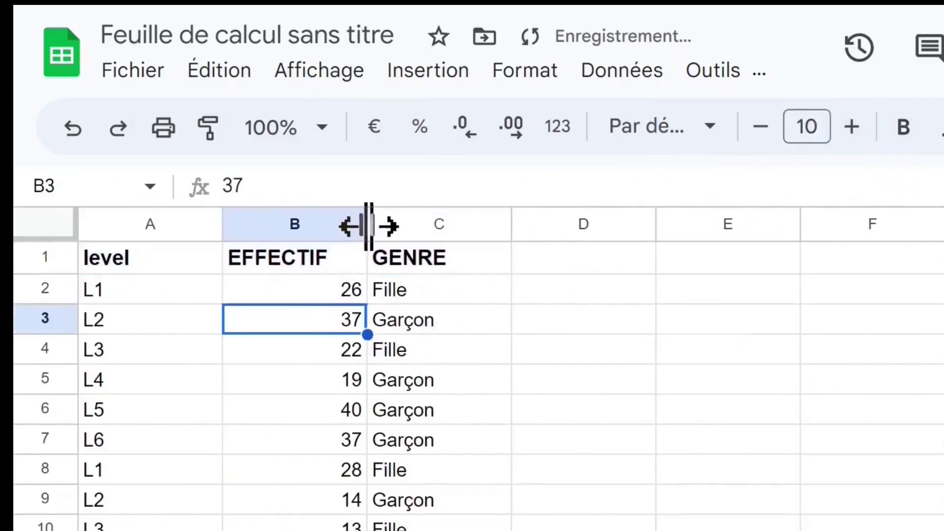
Auto-fit the widths of columns A, B and C to their contents
double_click(367, 225)
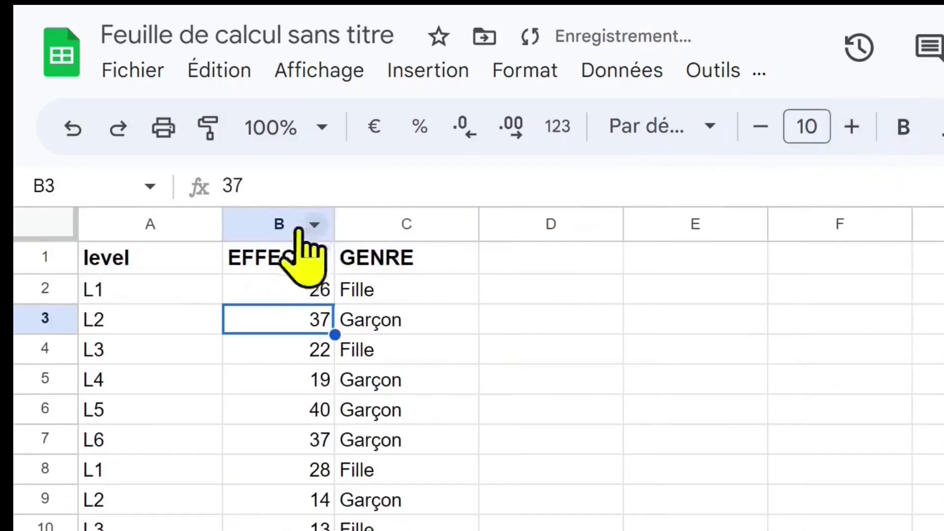
double_click(222, 224)
double_click(393, 224)
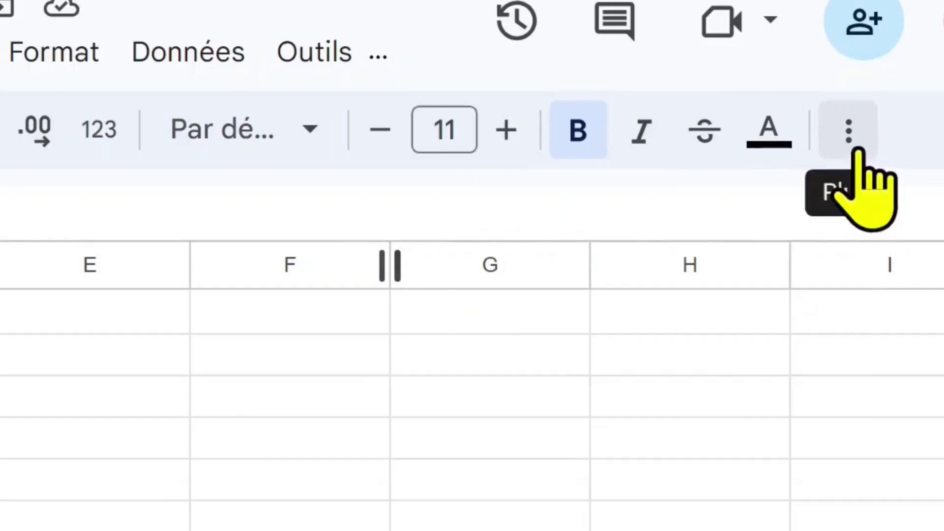
Apply all borders, outer and inner, to the whole table A1:C100
left_click(849, 131)
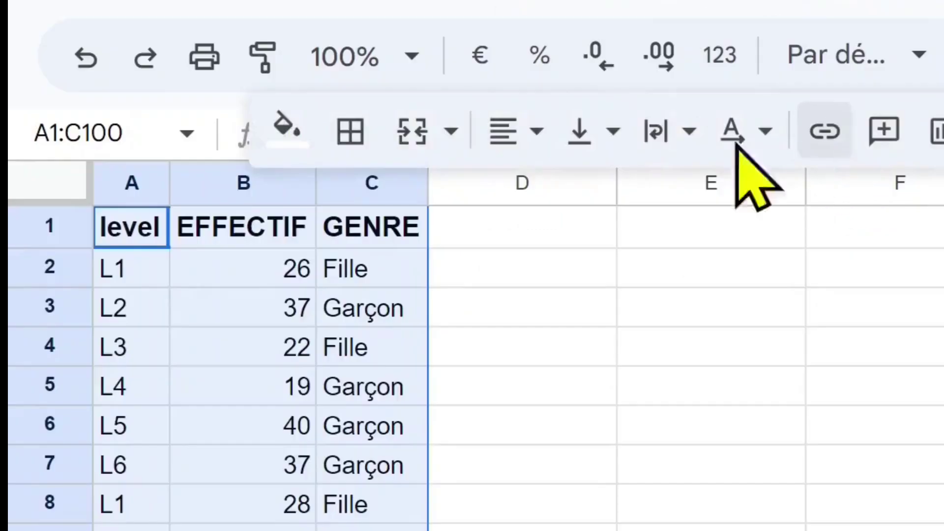
left_click(350, 133)
left_click(378, 213)
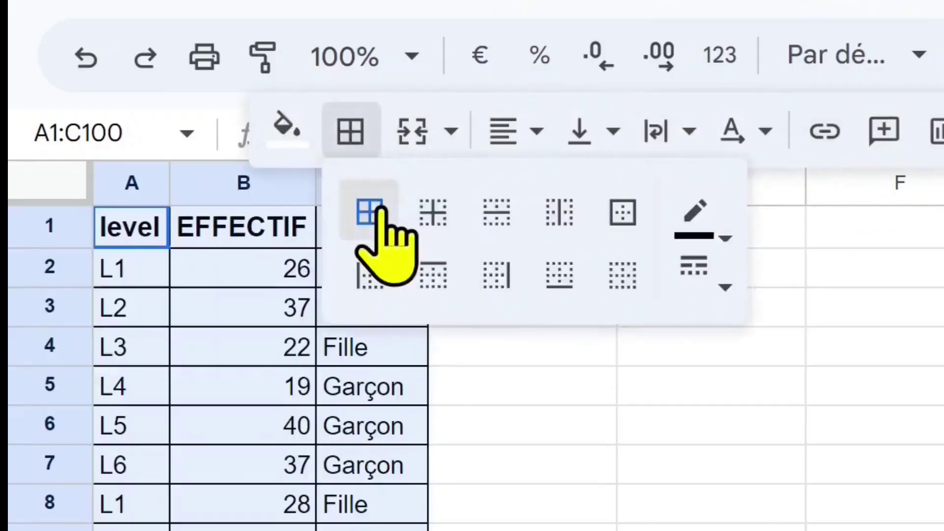